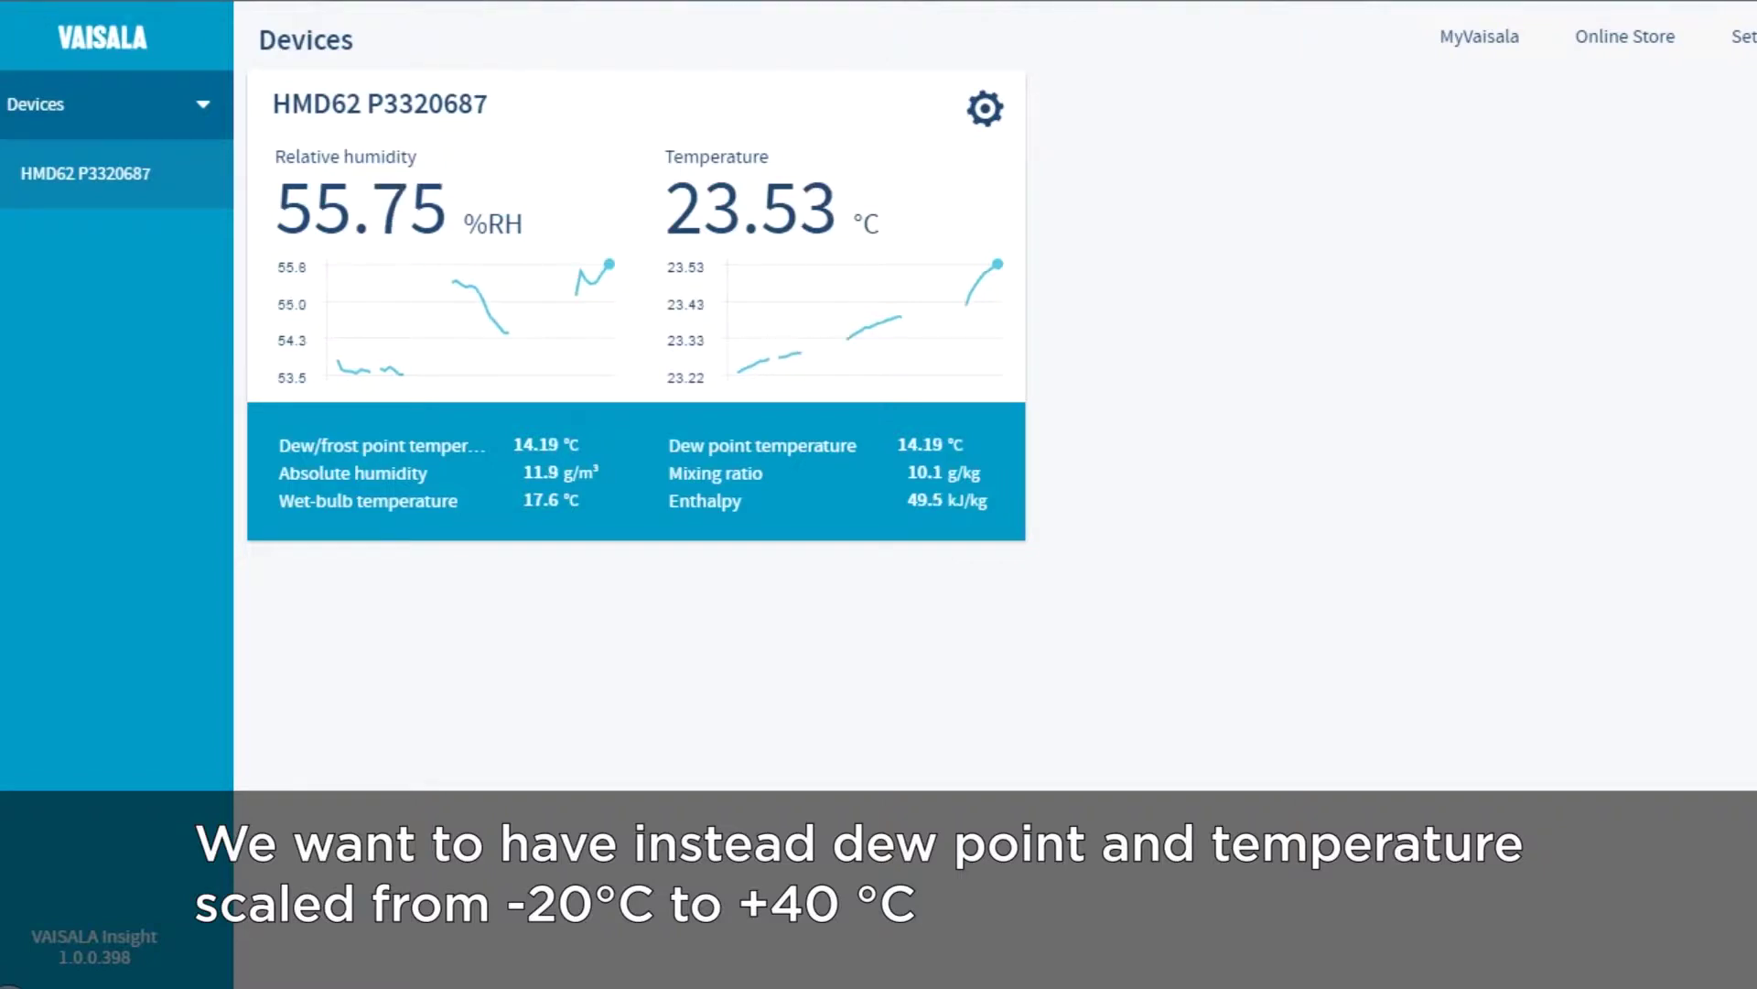
Step: Open Configure Device for the HMD62 and show the Analog output 1 settings (4…20 mA, RH 0–100 %RH)
click(979, 125)
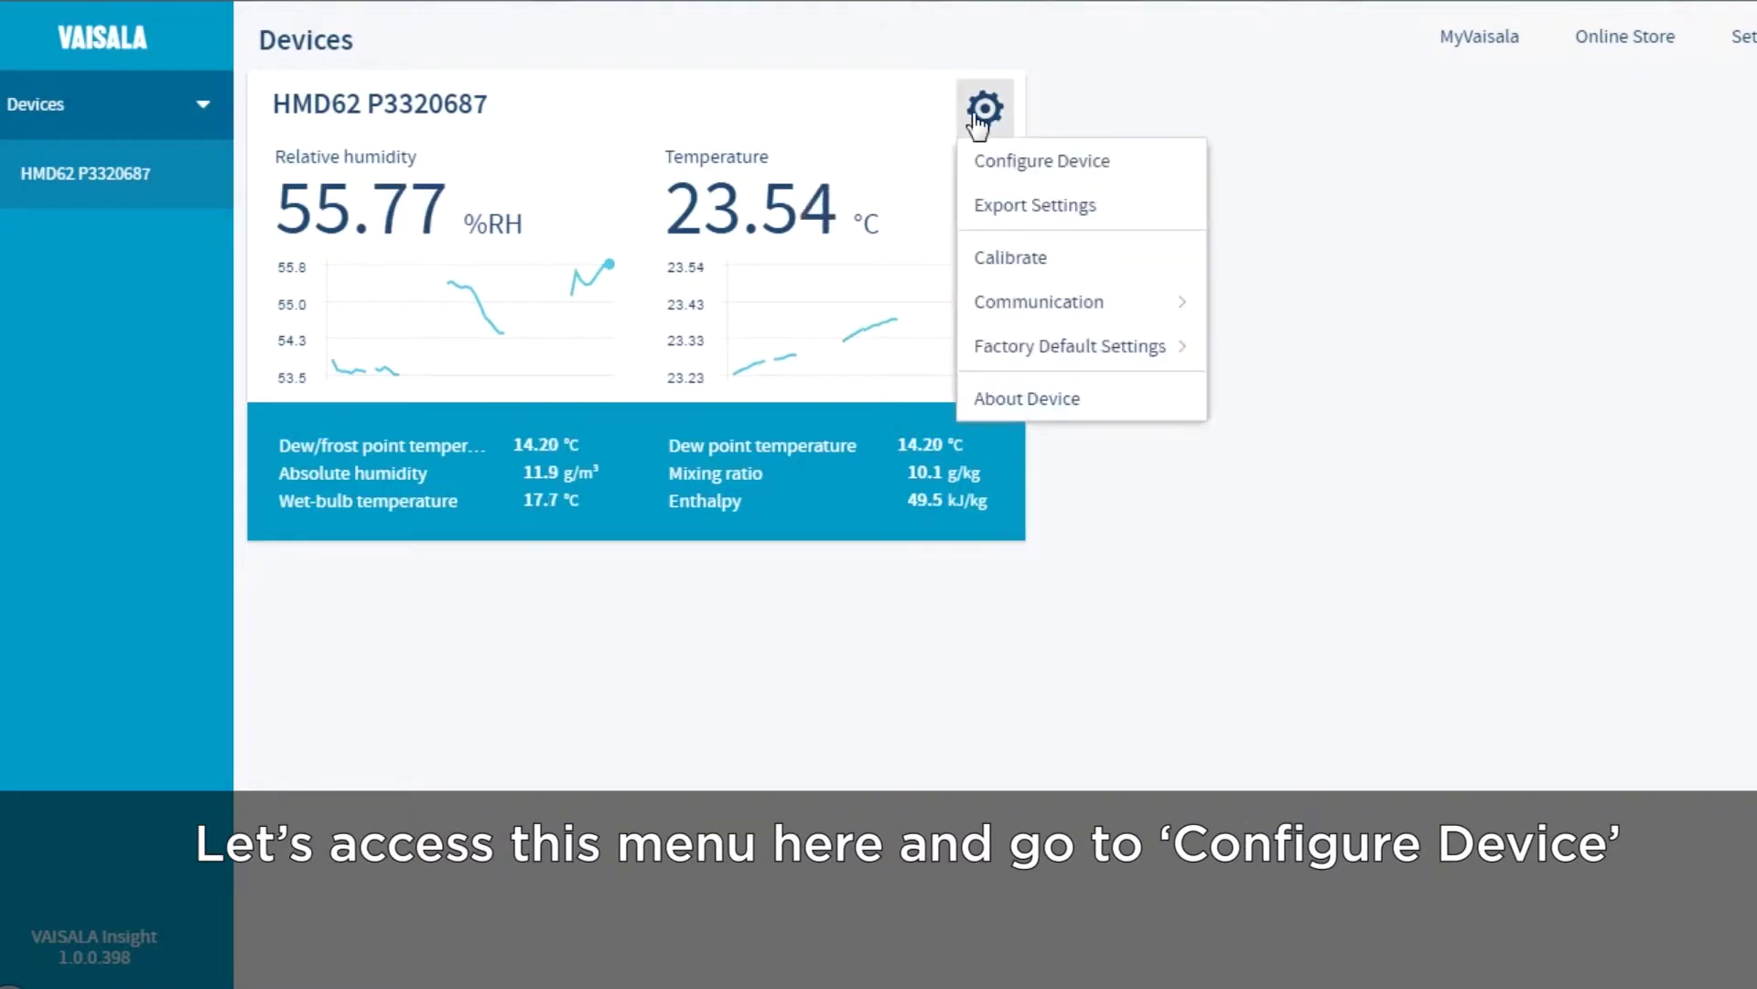
click(1011, 158)
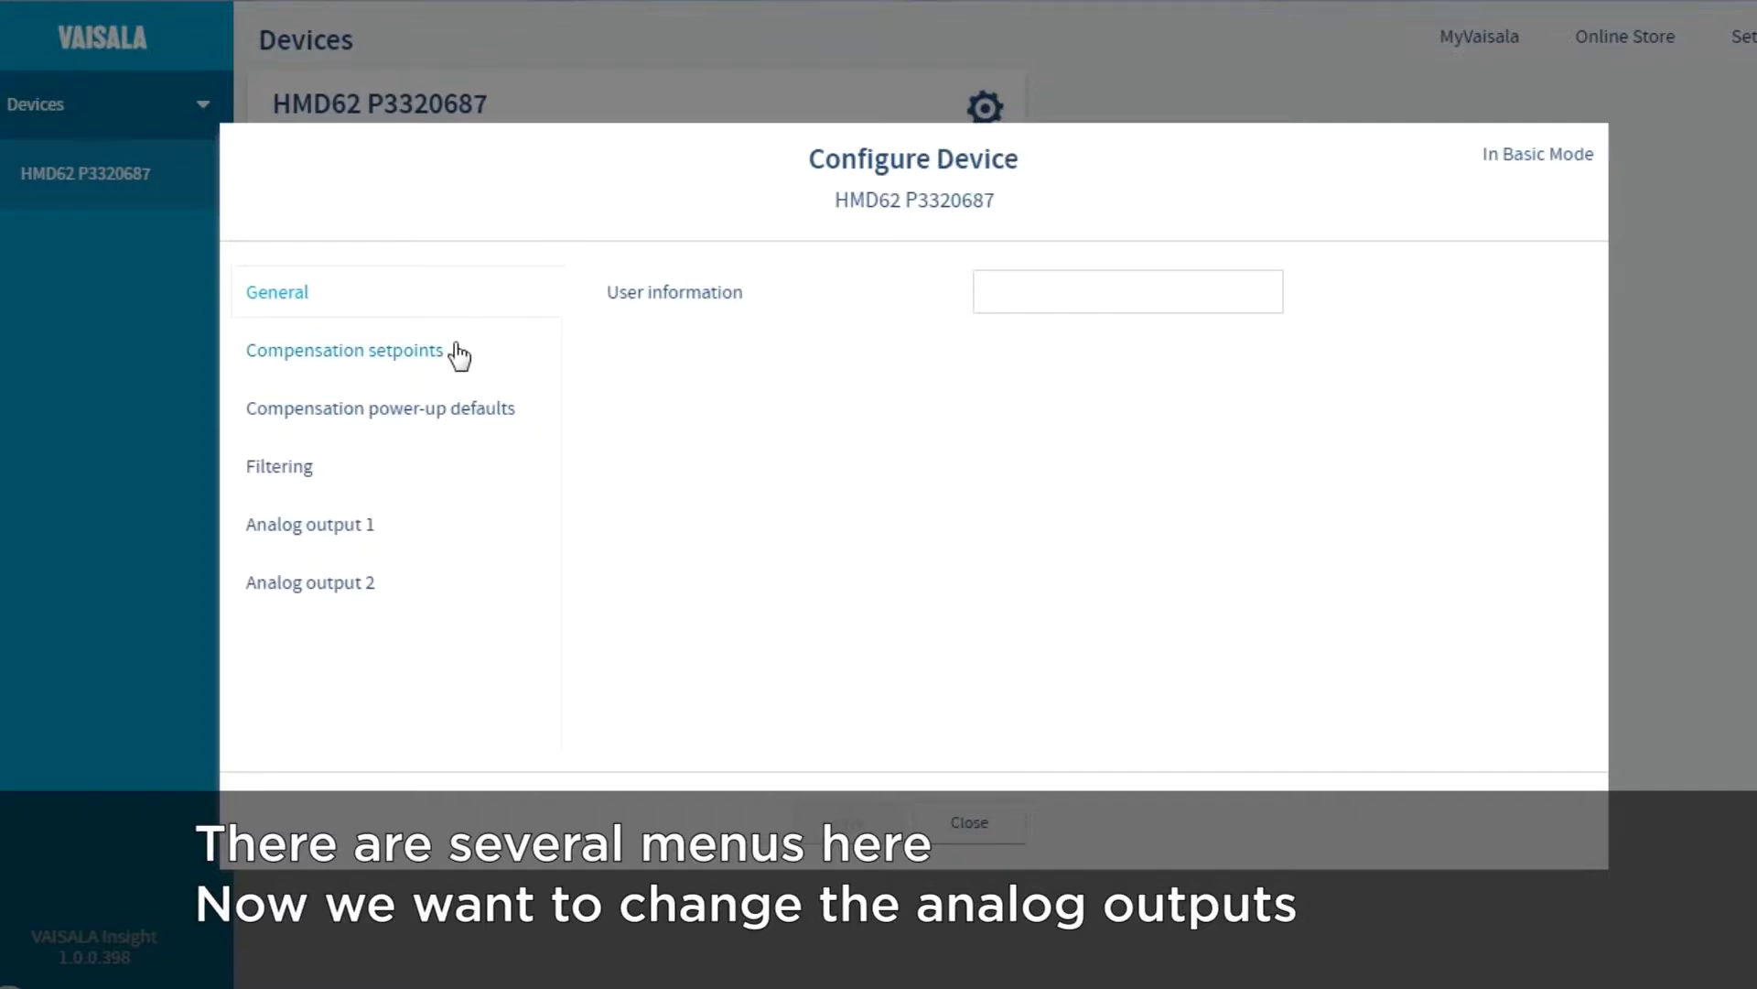
click(320, 540)
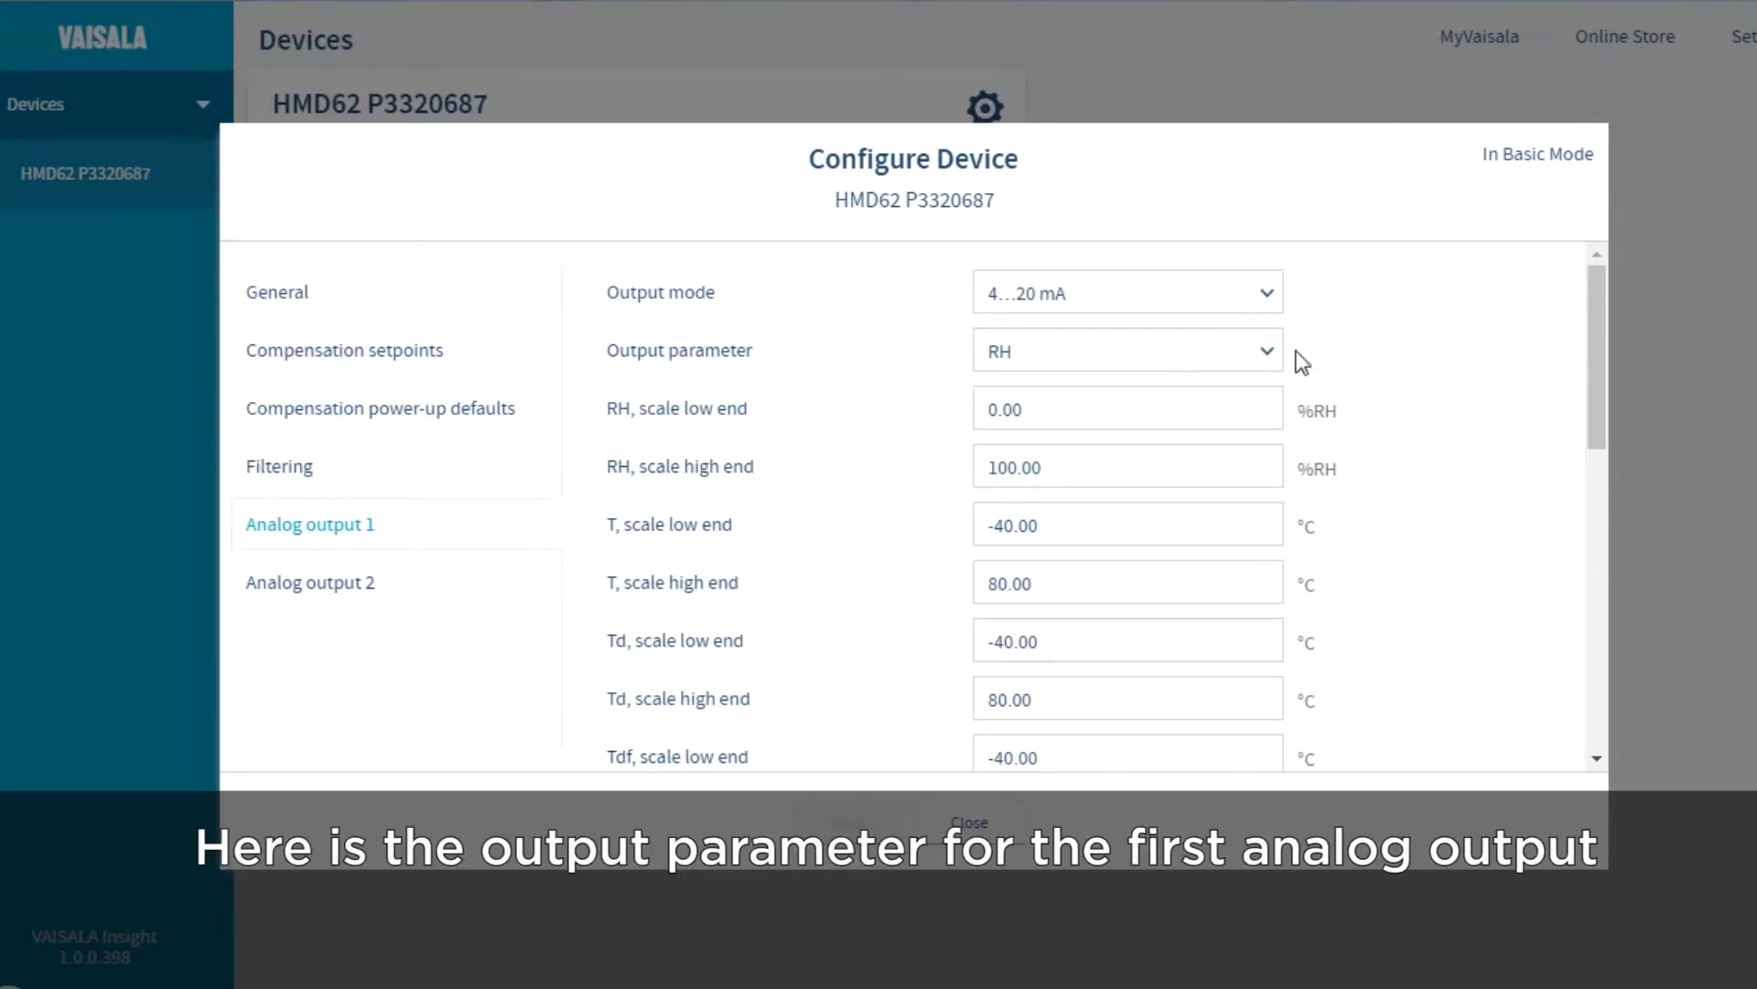
Step: Check analog output 1's Output parameter list, keep RH, then reopen the list
click(1265, 364)
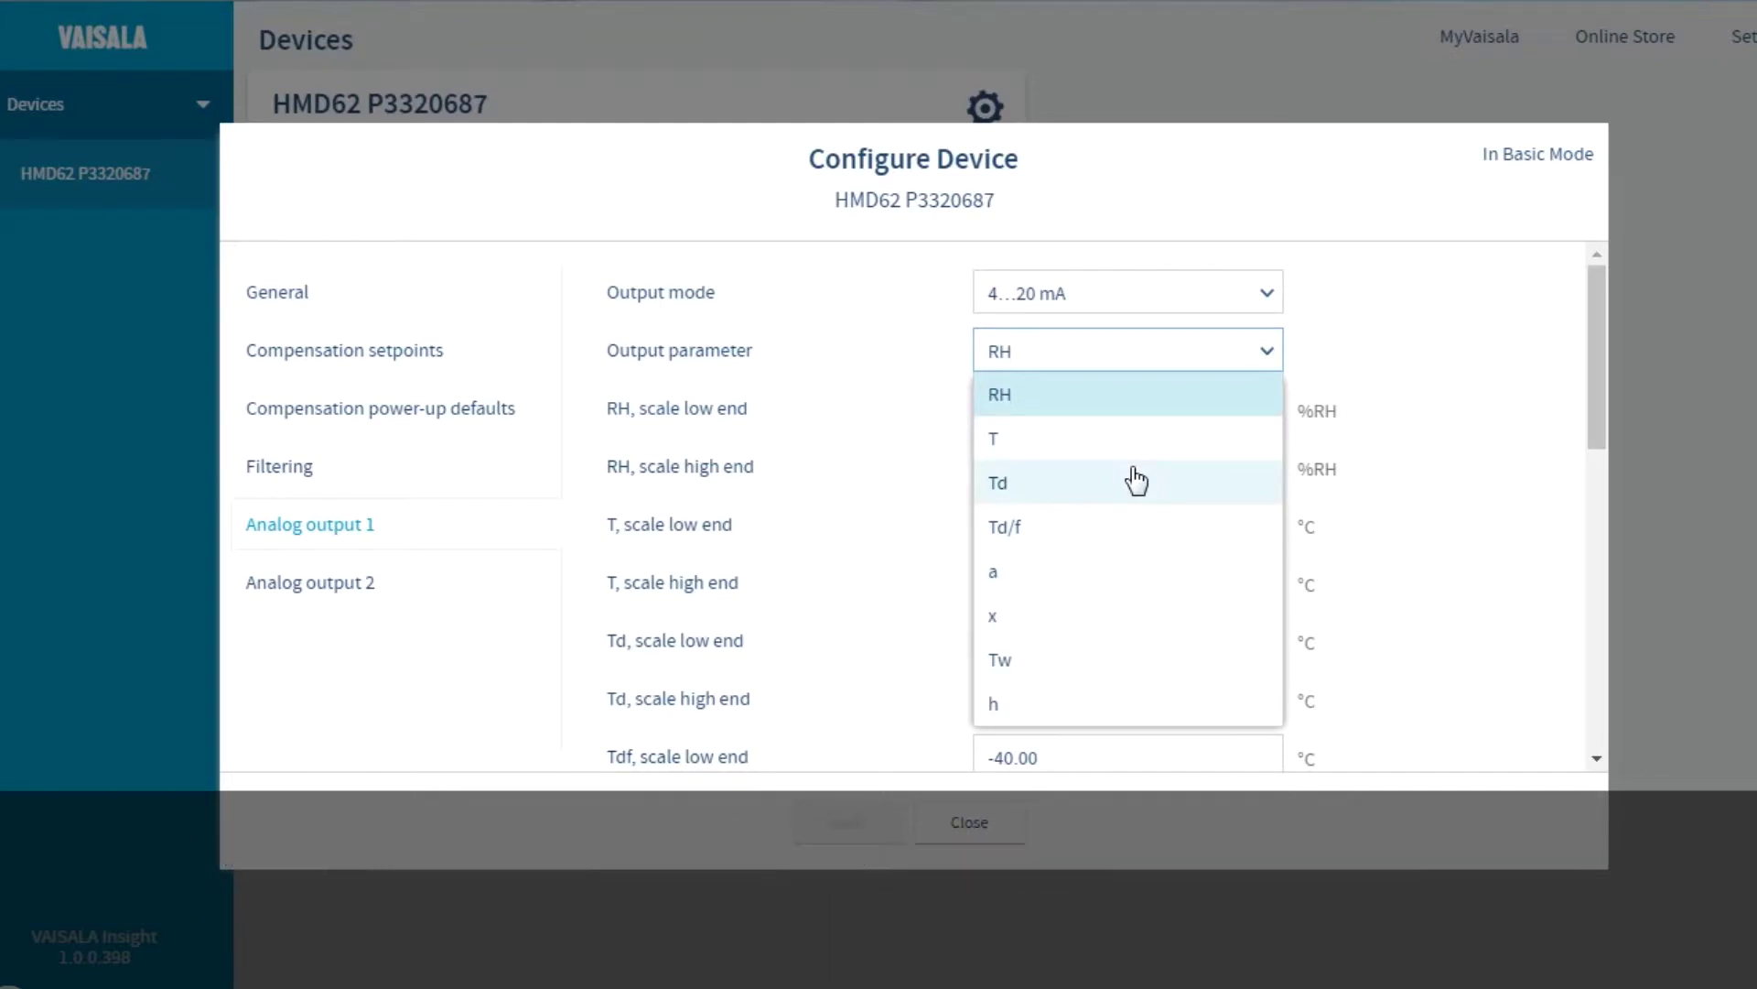
click(1139, 417)
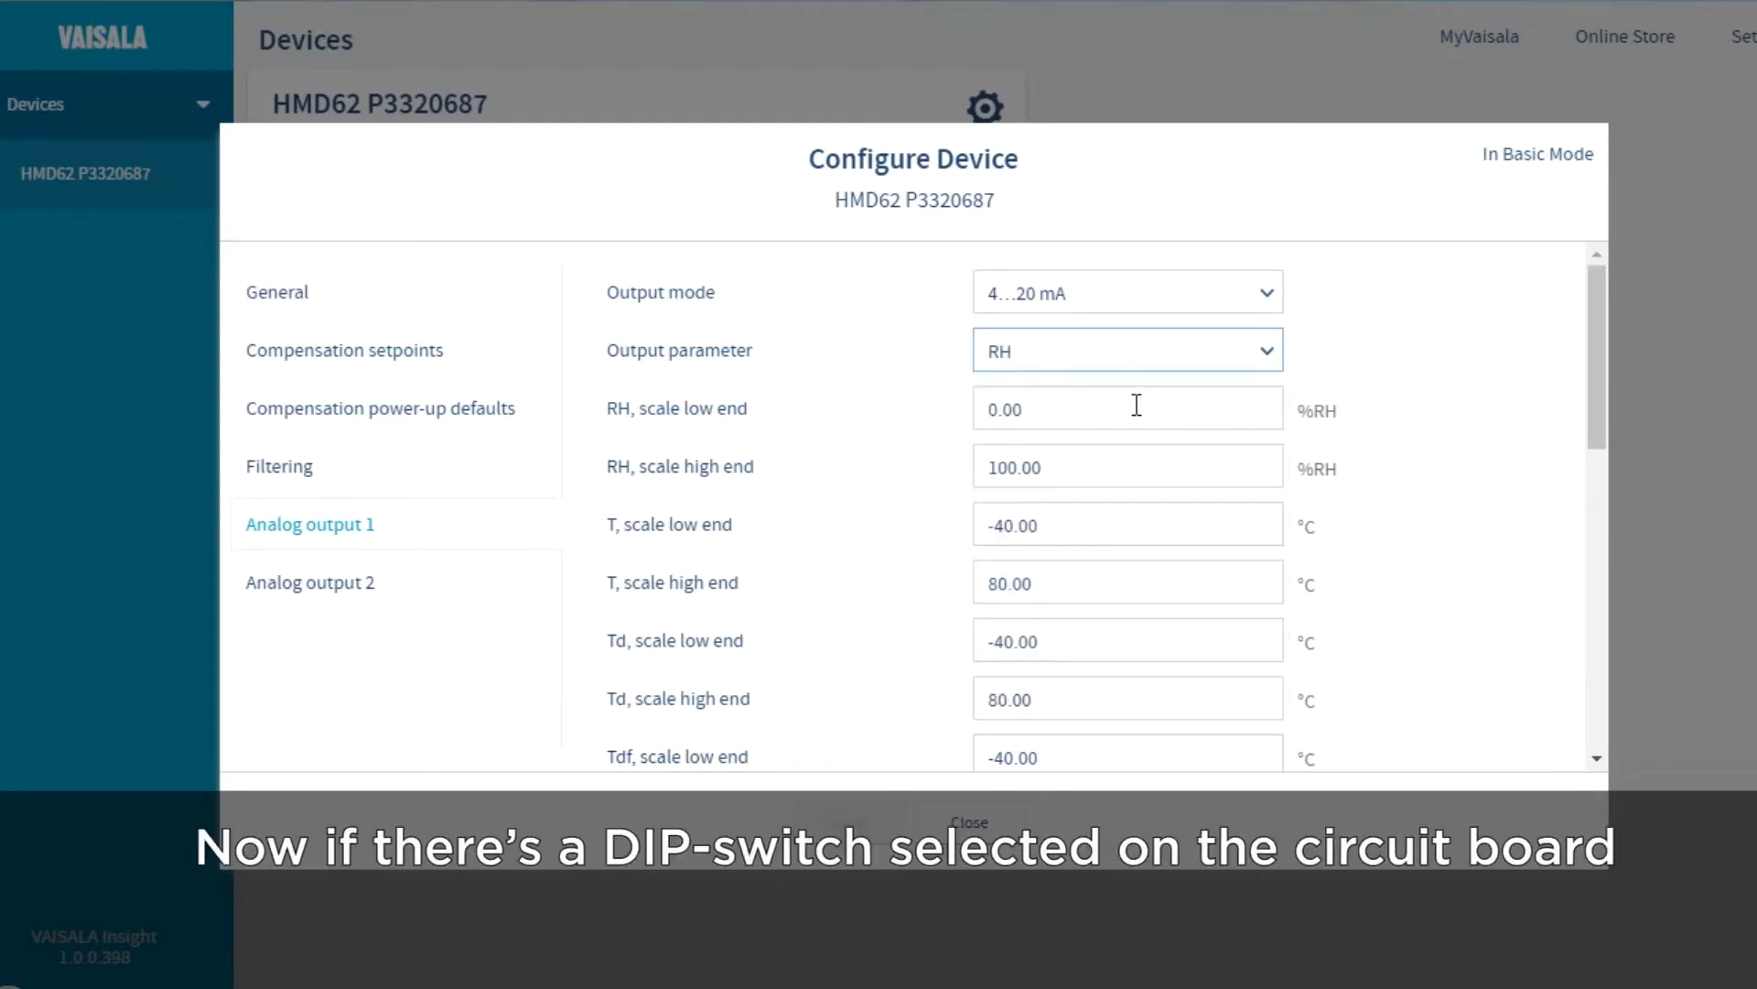
click(1268, 359)
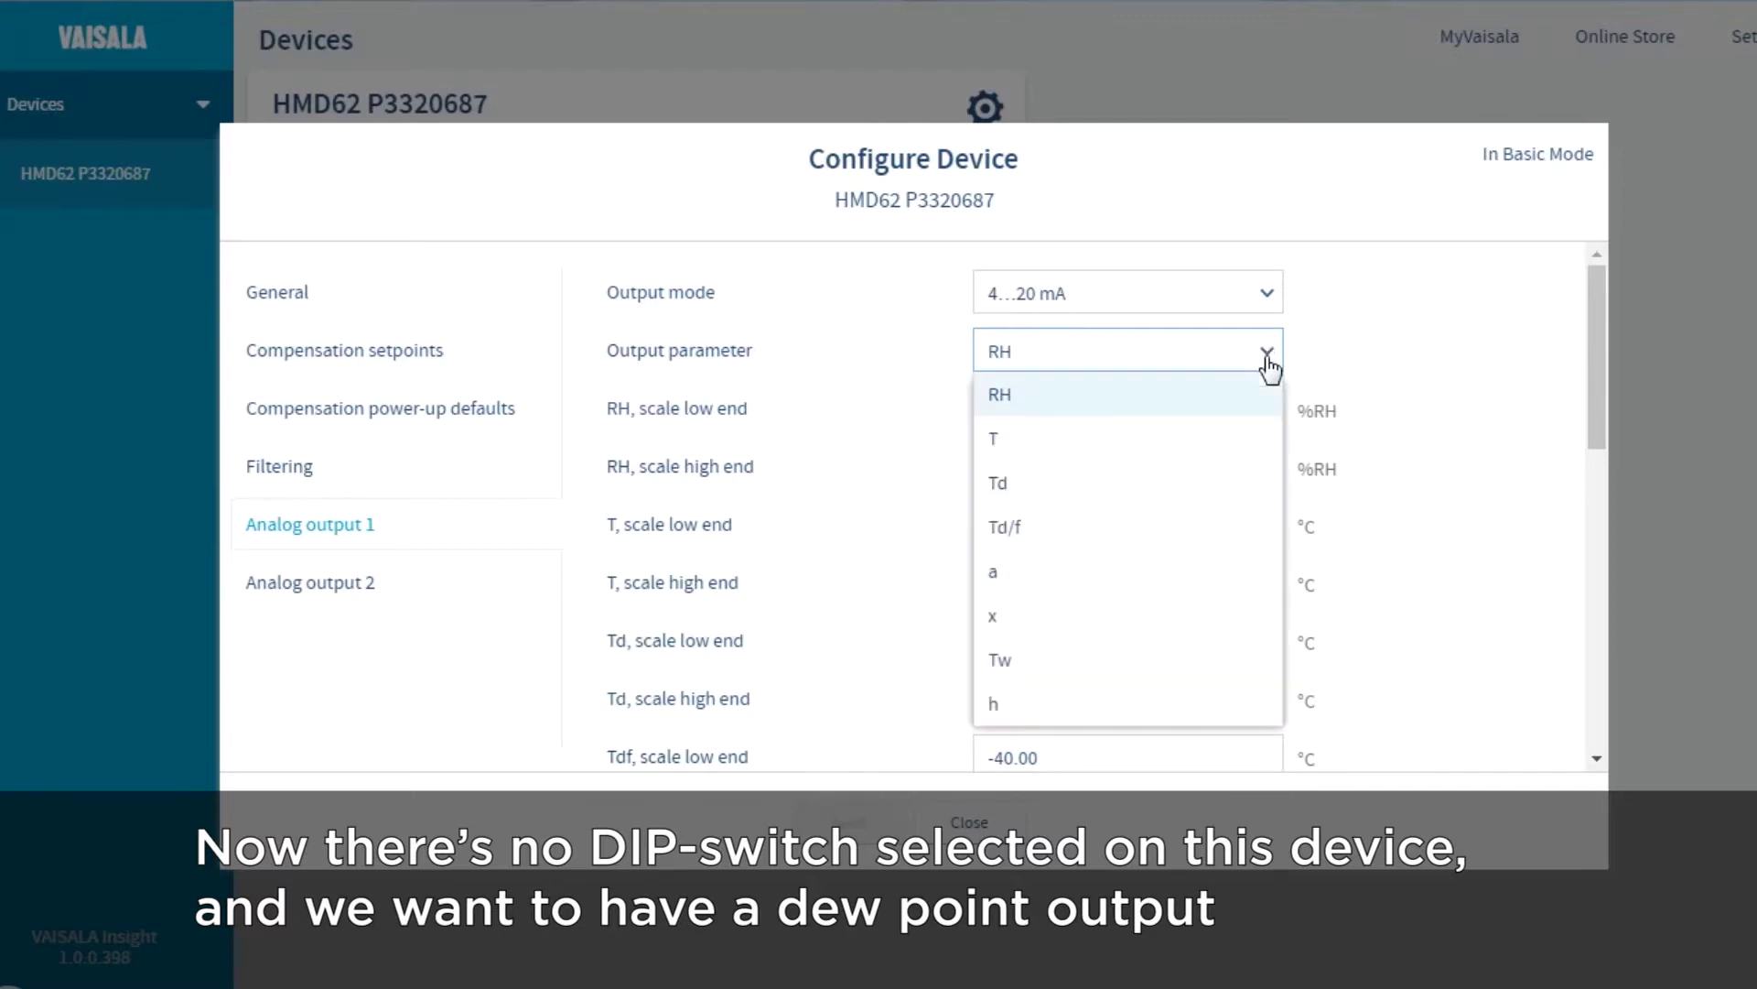
Step: Choose Td/f as analog output 1's output parameter
click(1202, 533)
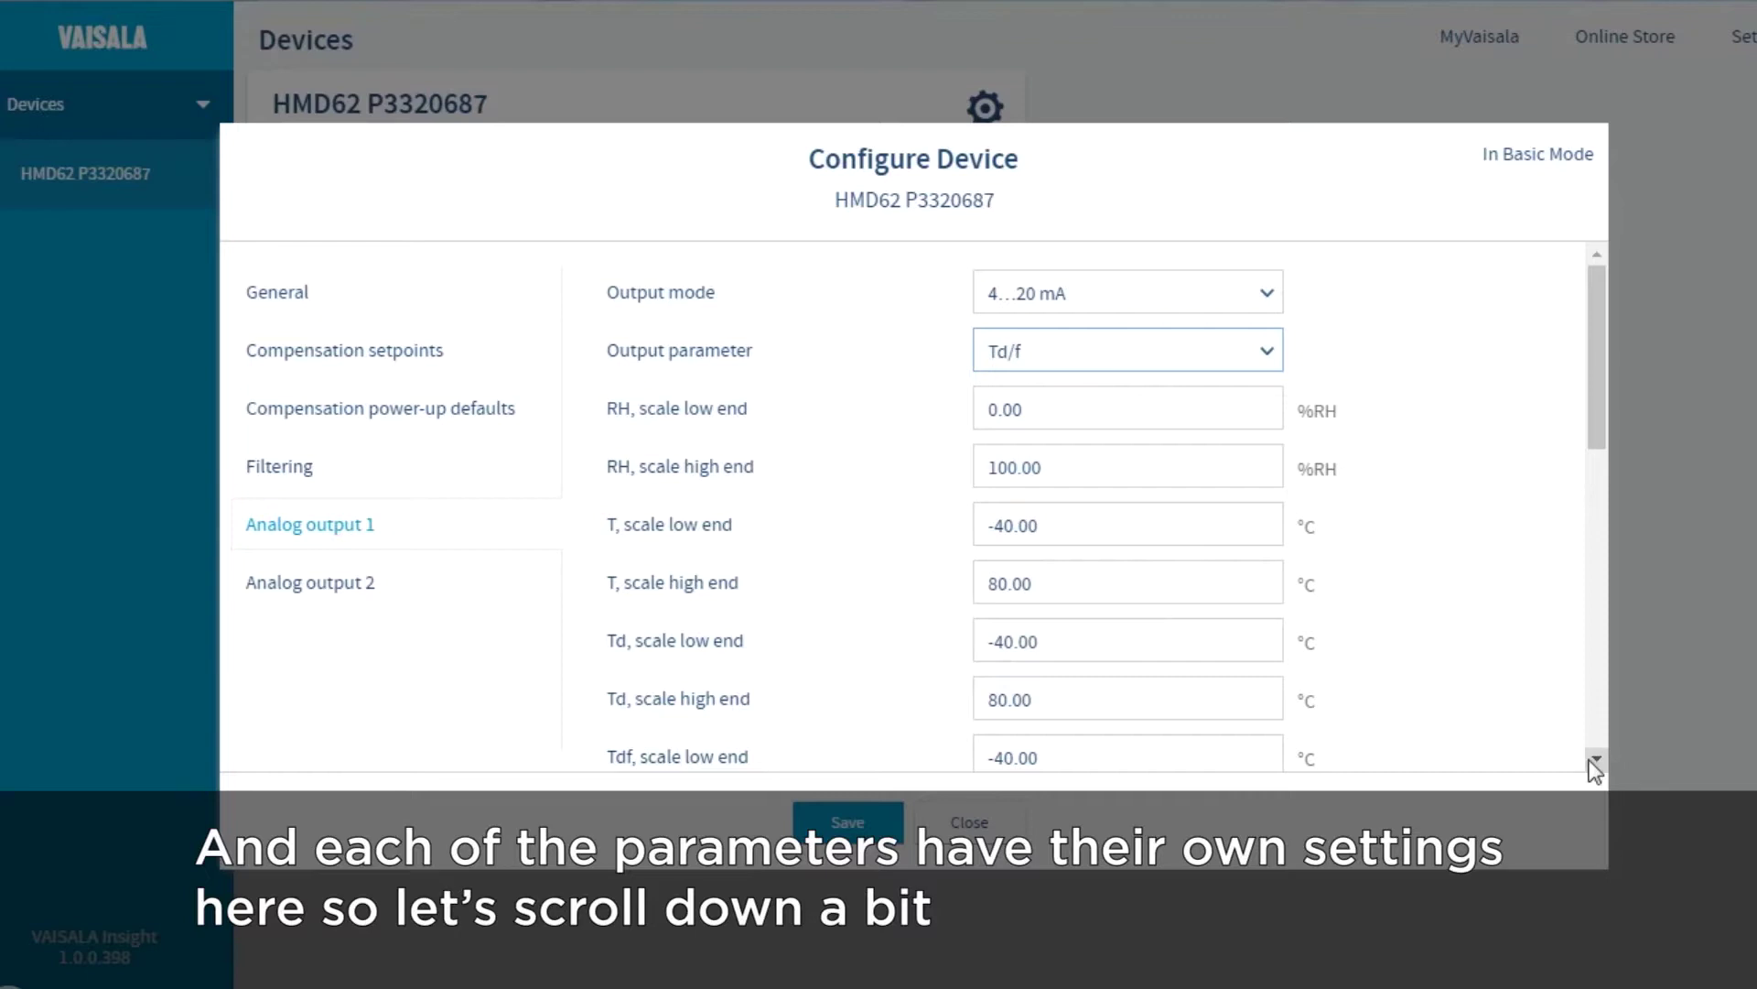
Step: Set analog output 1's Tdf scale to -20.00 … 40.00 °C and save it to the HMD62
scroll(1595, 771, down, 5)
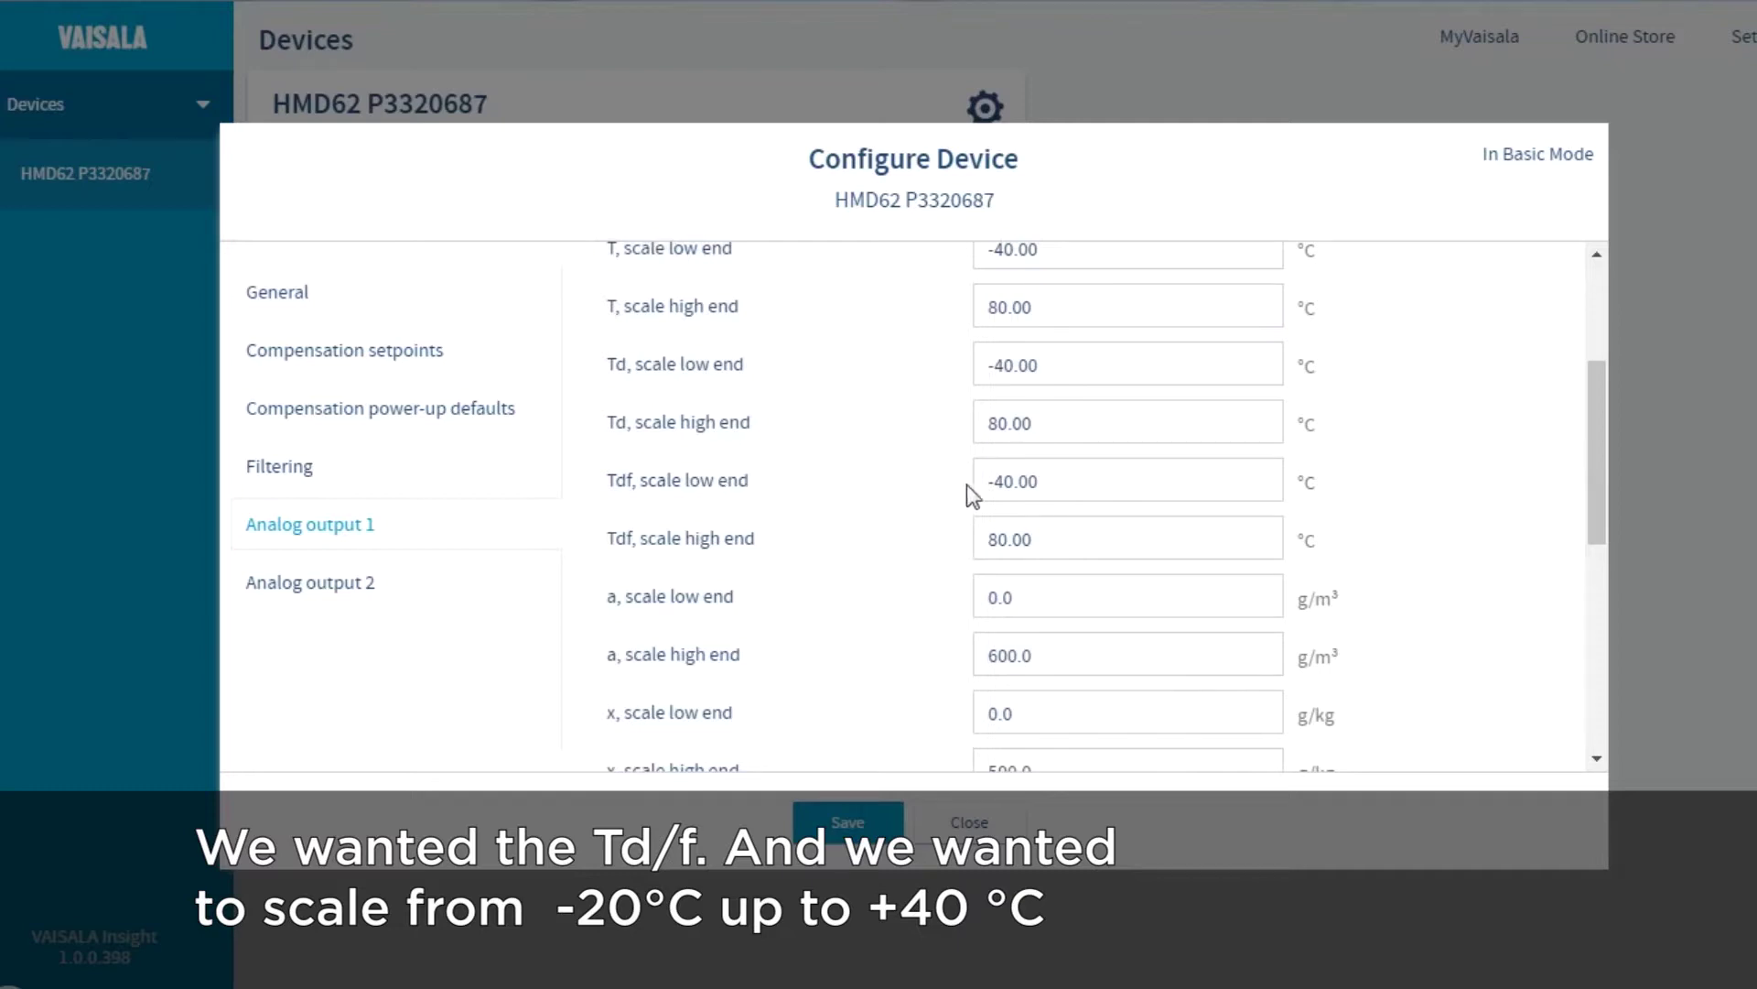
click(1004, 482)
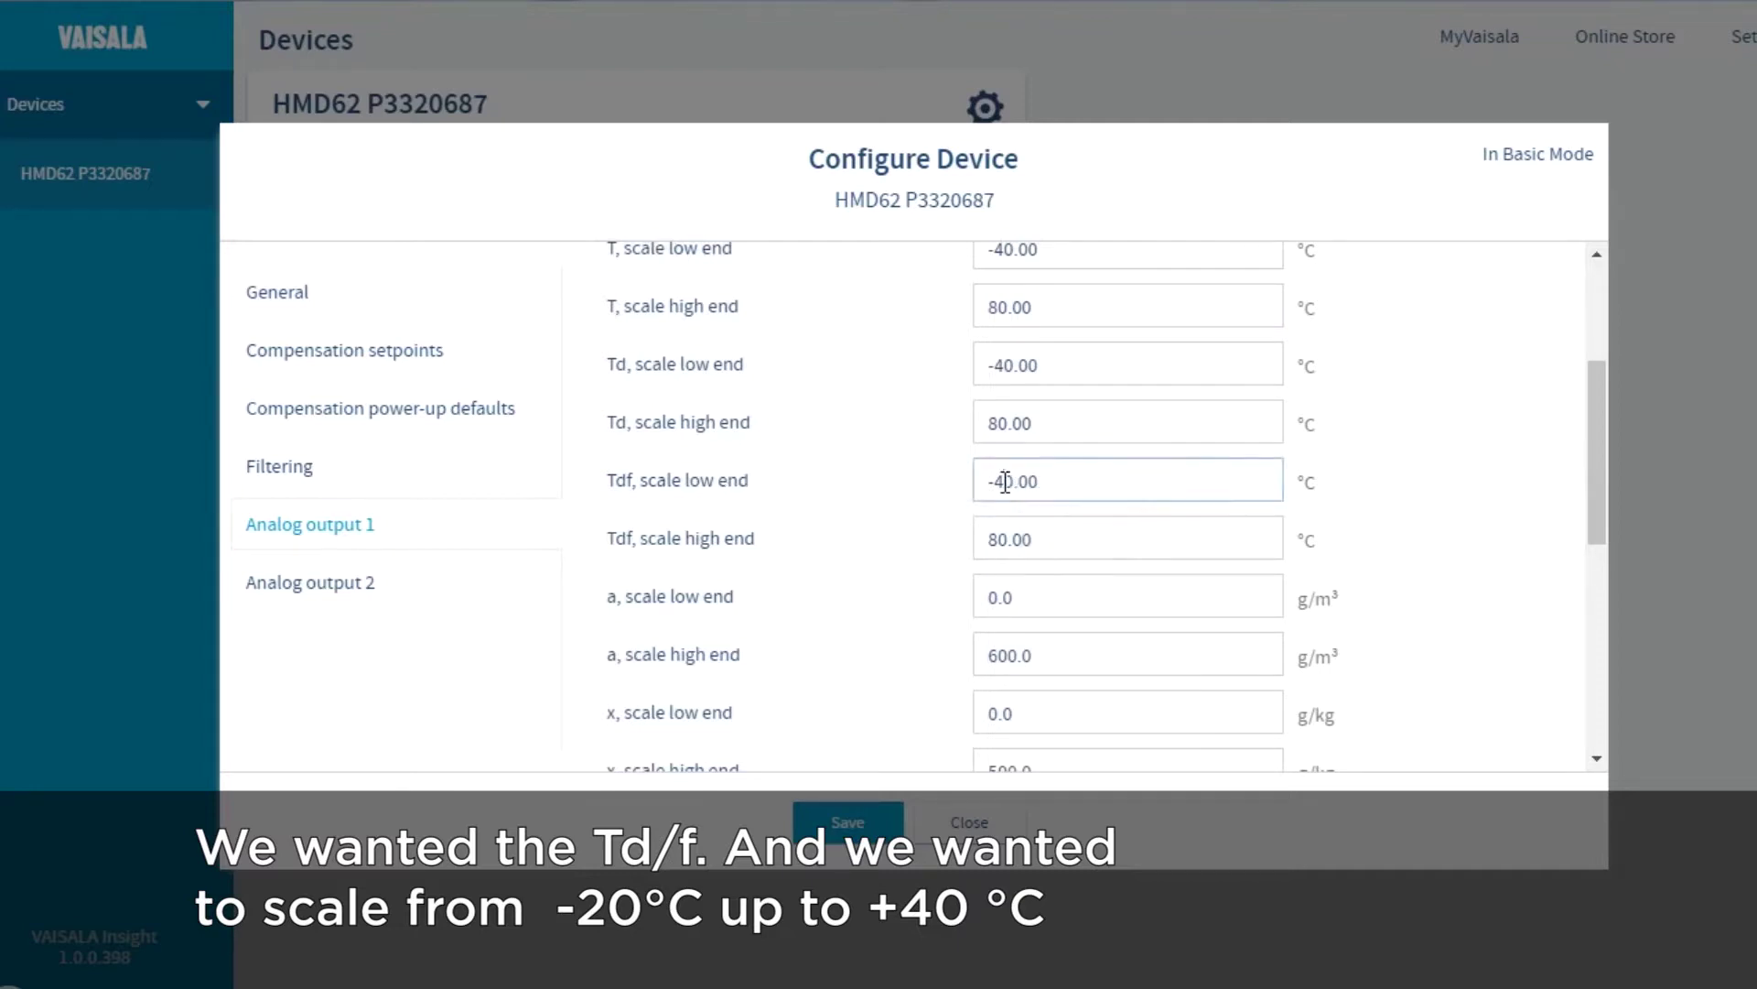
key(BackSpace)
text(2)
click(1001, 536)
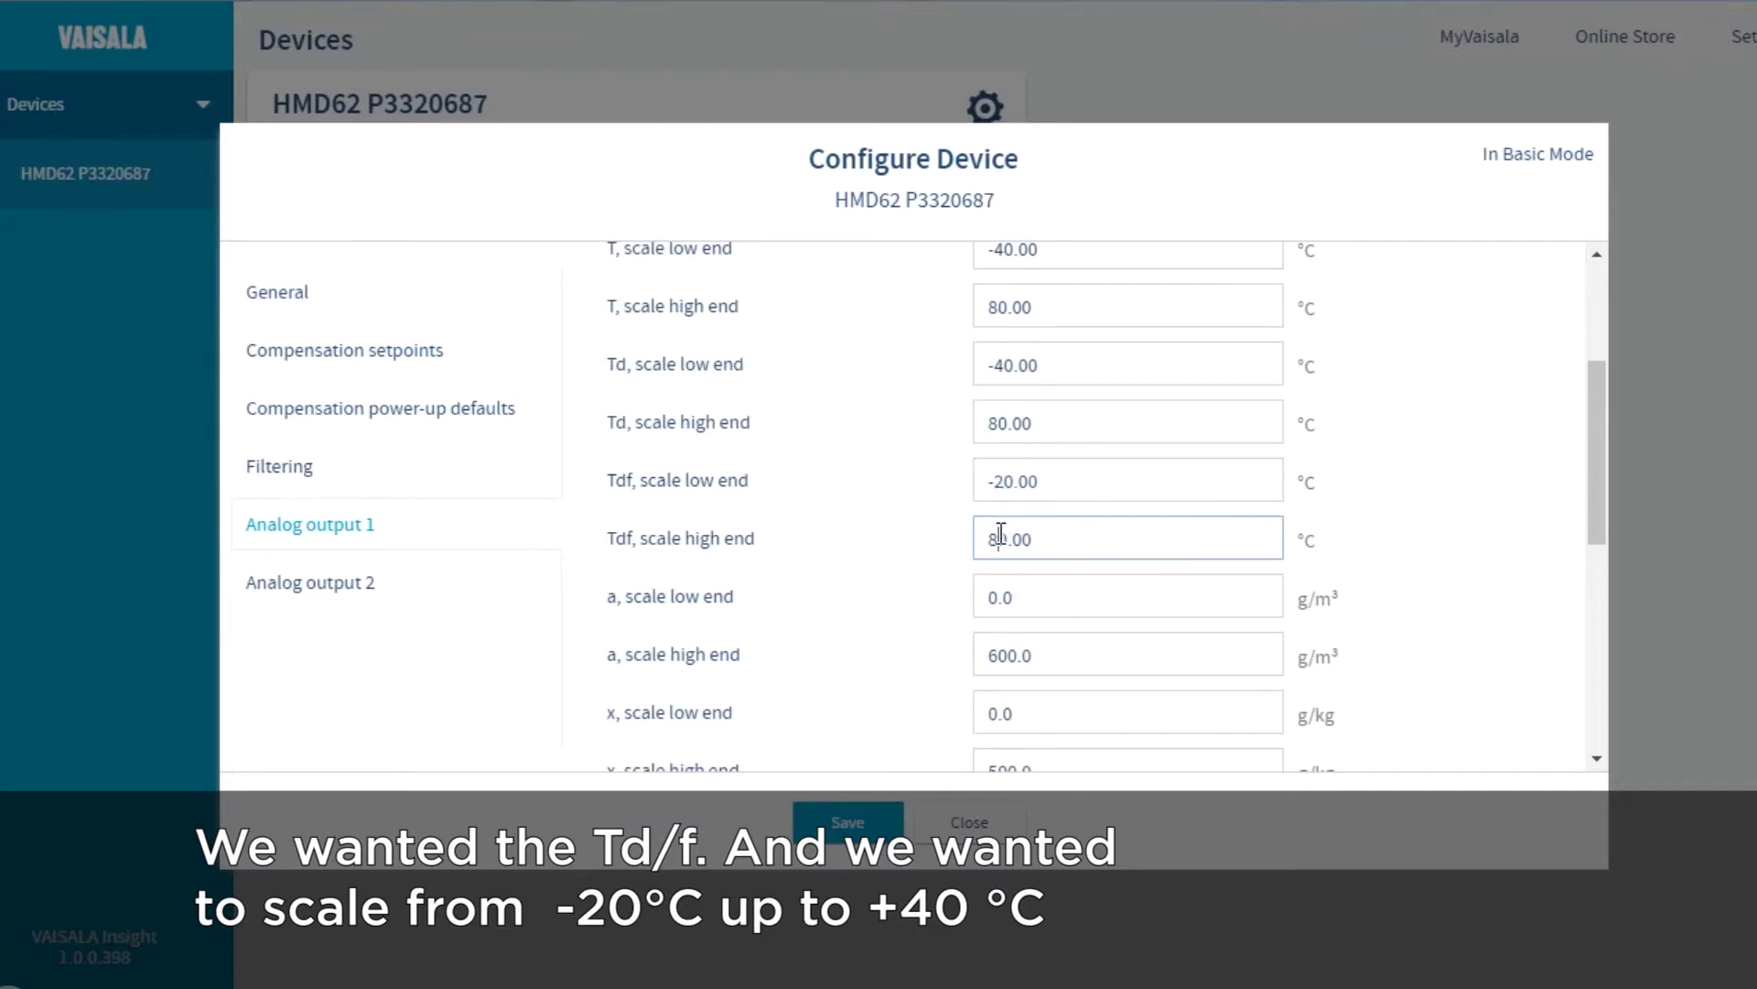
key(BackSpace)
text(4)
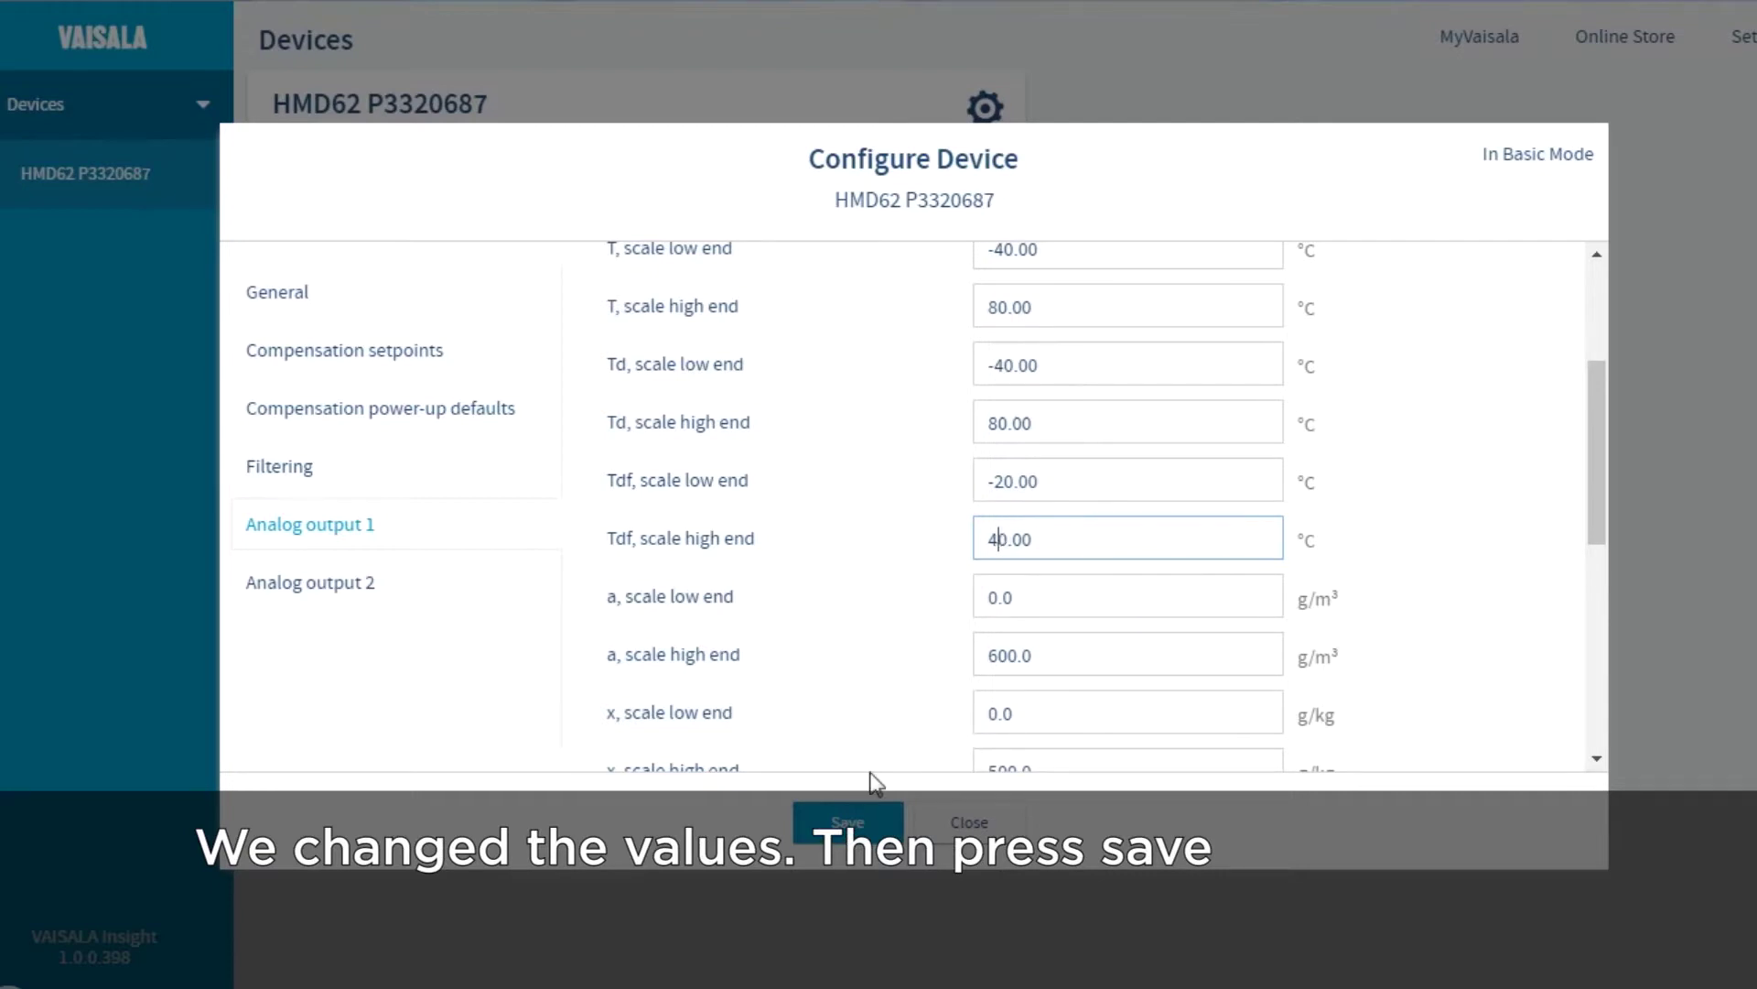
click(859, 826)
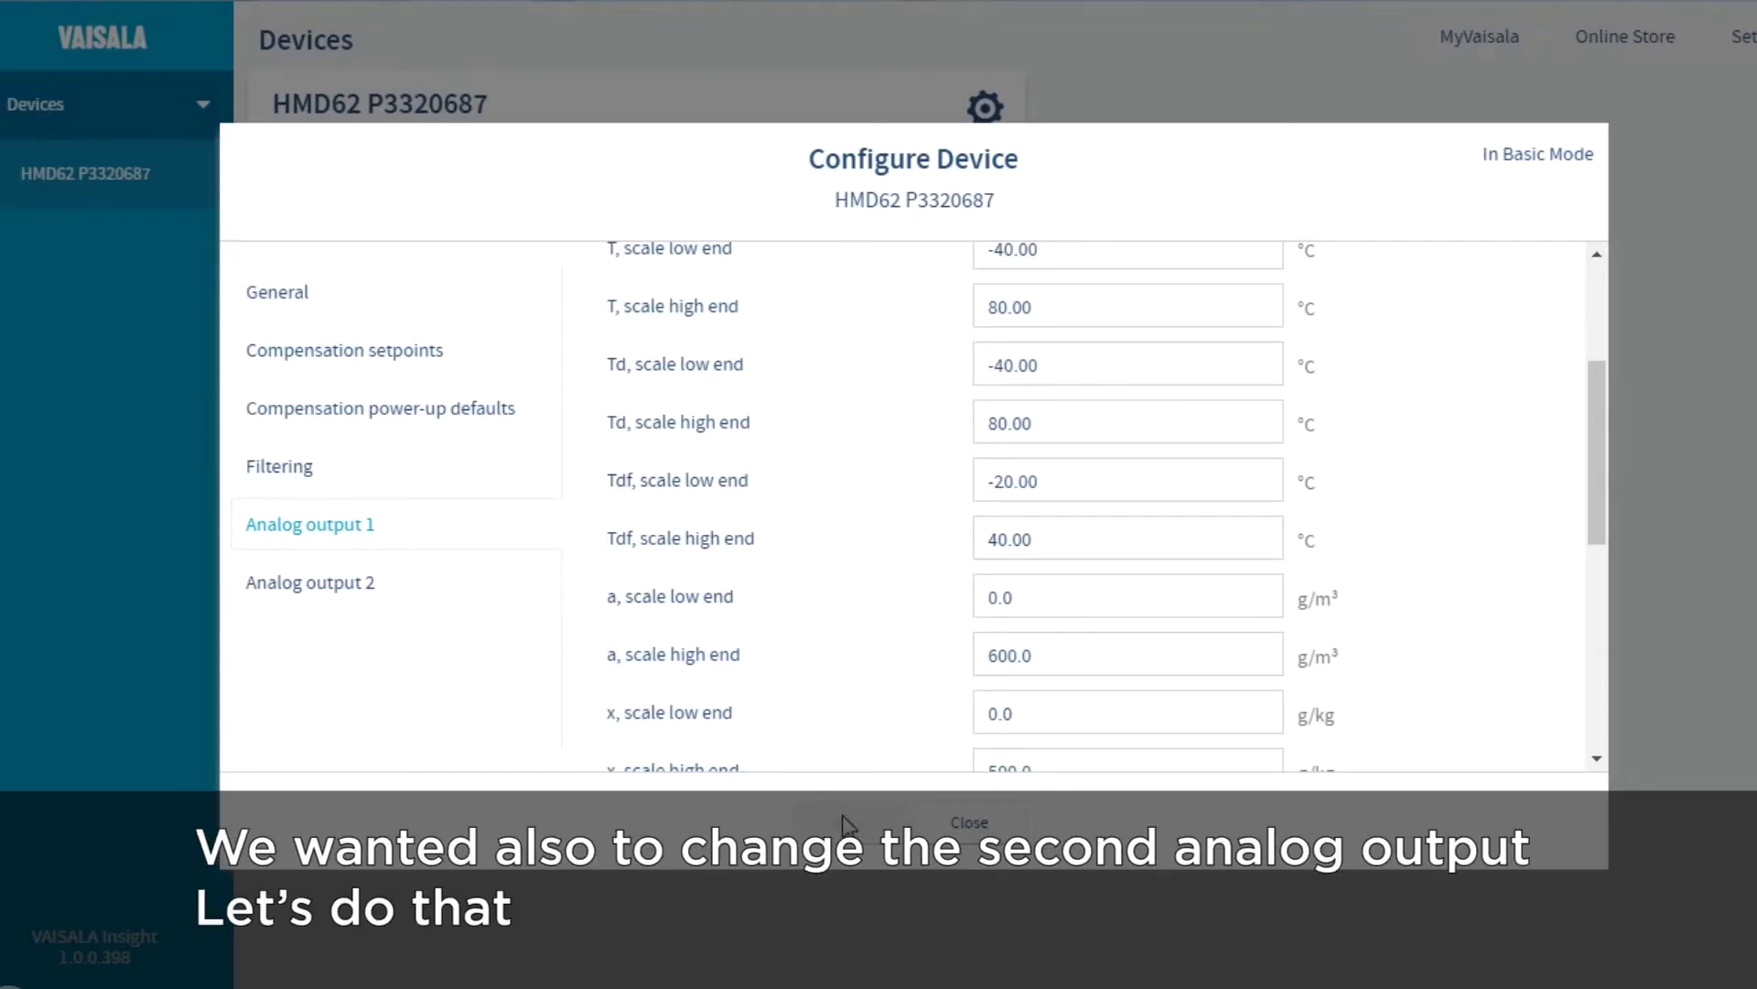
Step: Show analog output 2's settings, keeping T as its output parameter
click(369, 605)
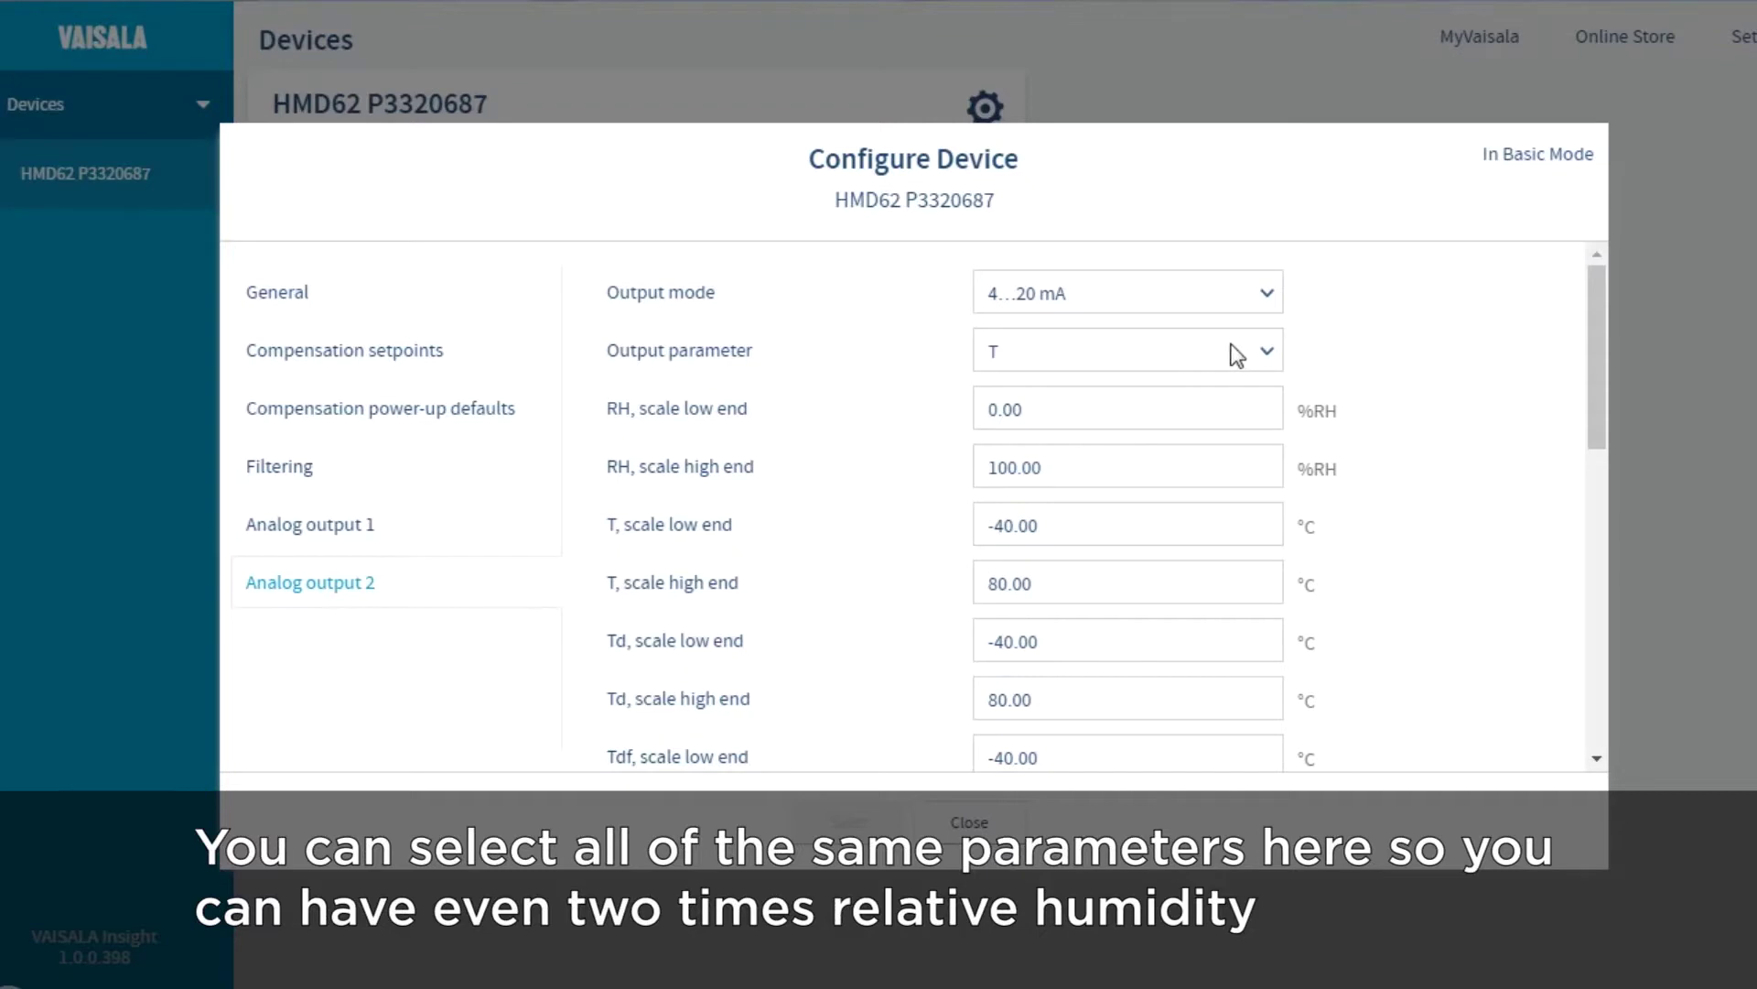
click(1268, 361)
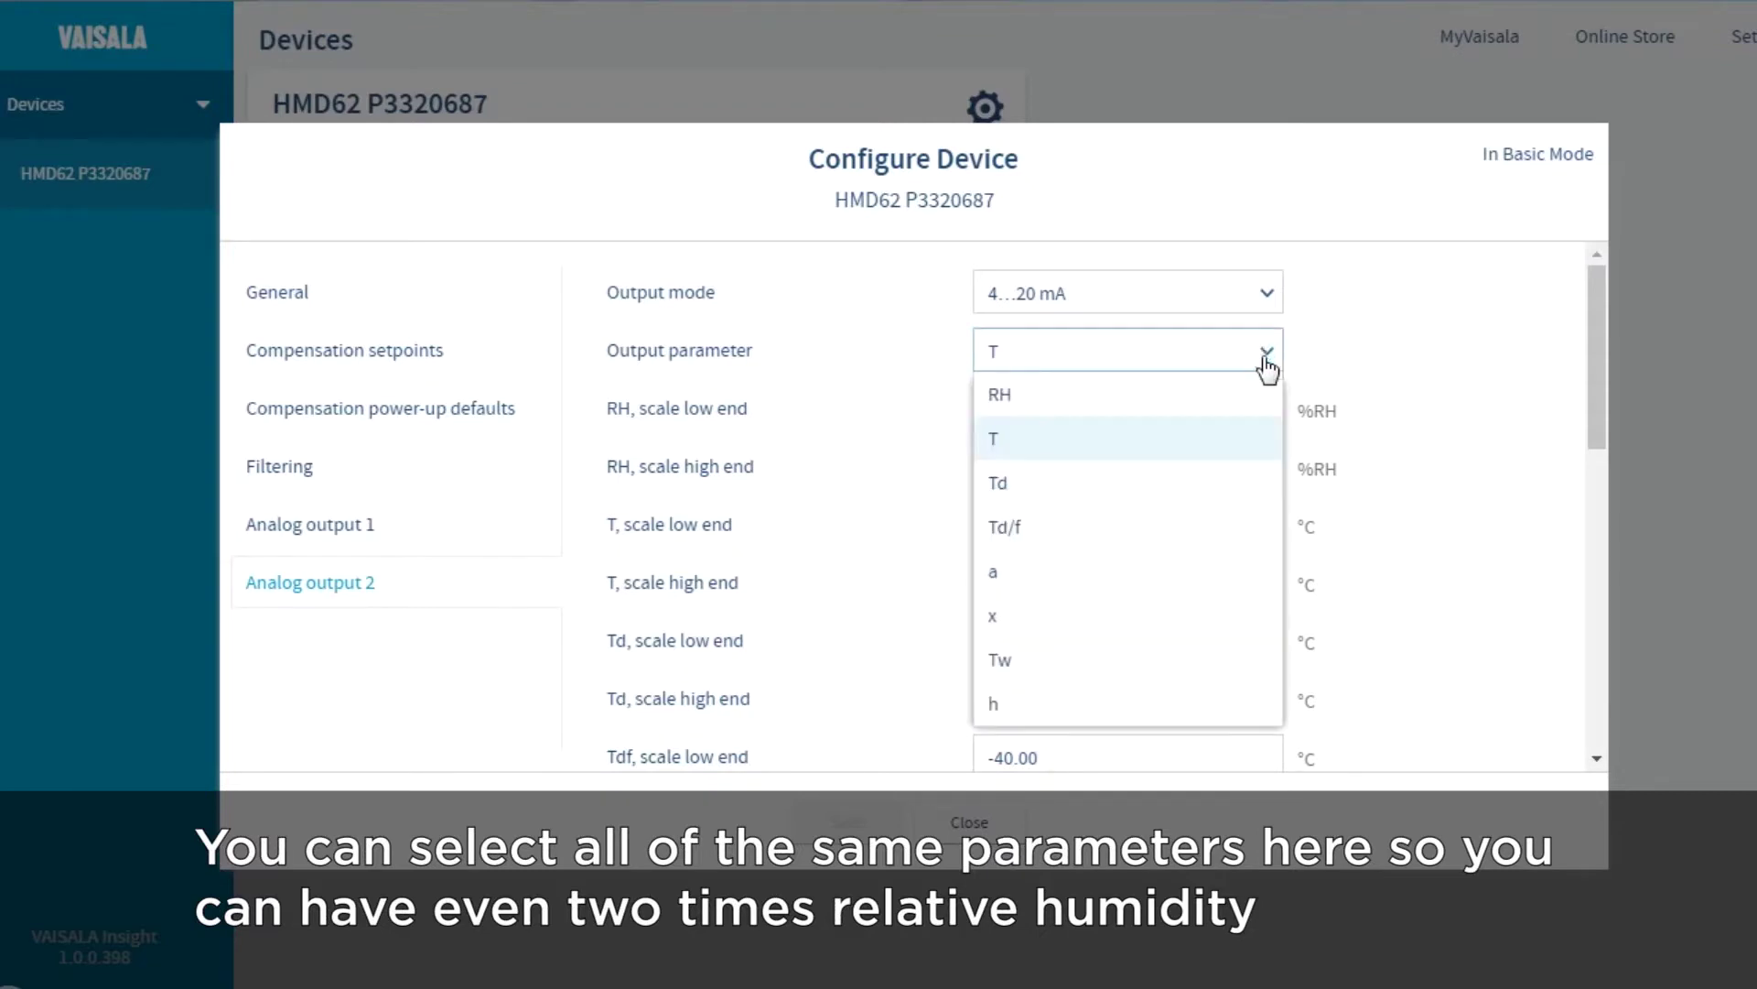
click(1135, 448)
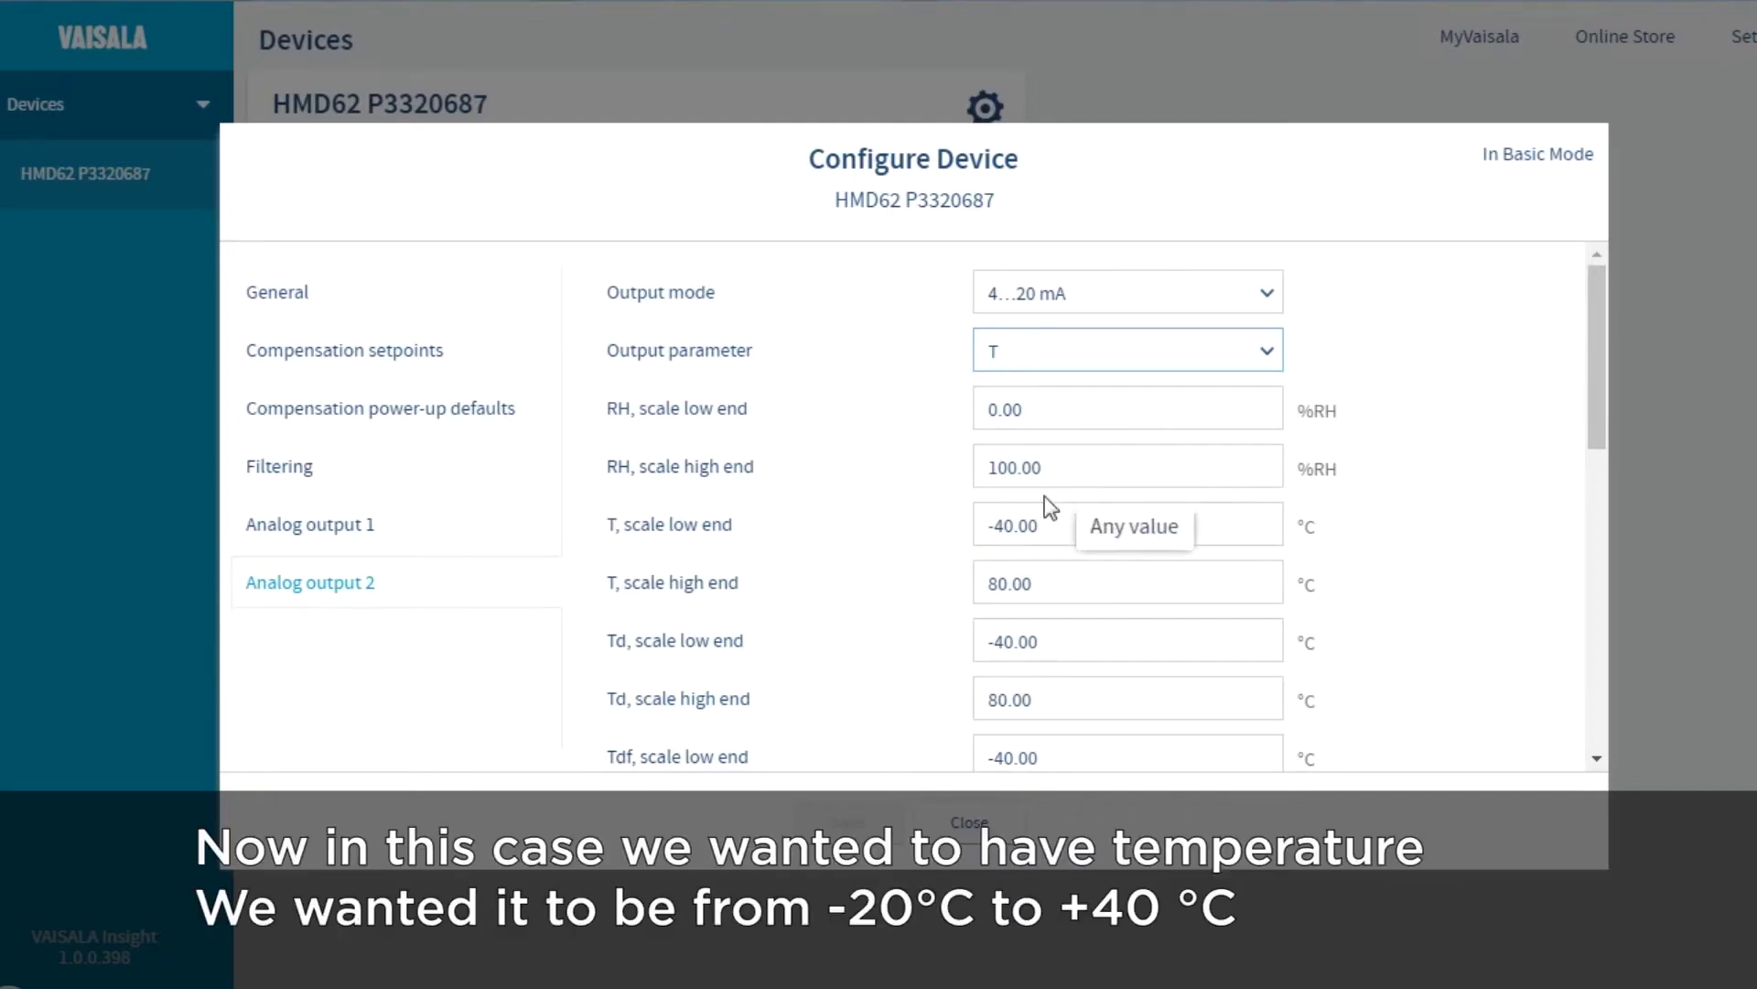
Step: Set output 2's T scale to -20.00 … 40.00 °C, save it, and close the configuration
click(1004, 531)
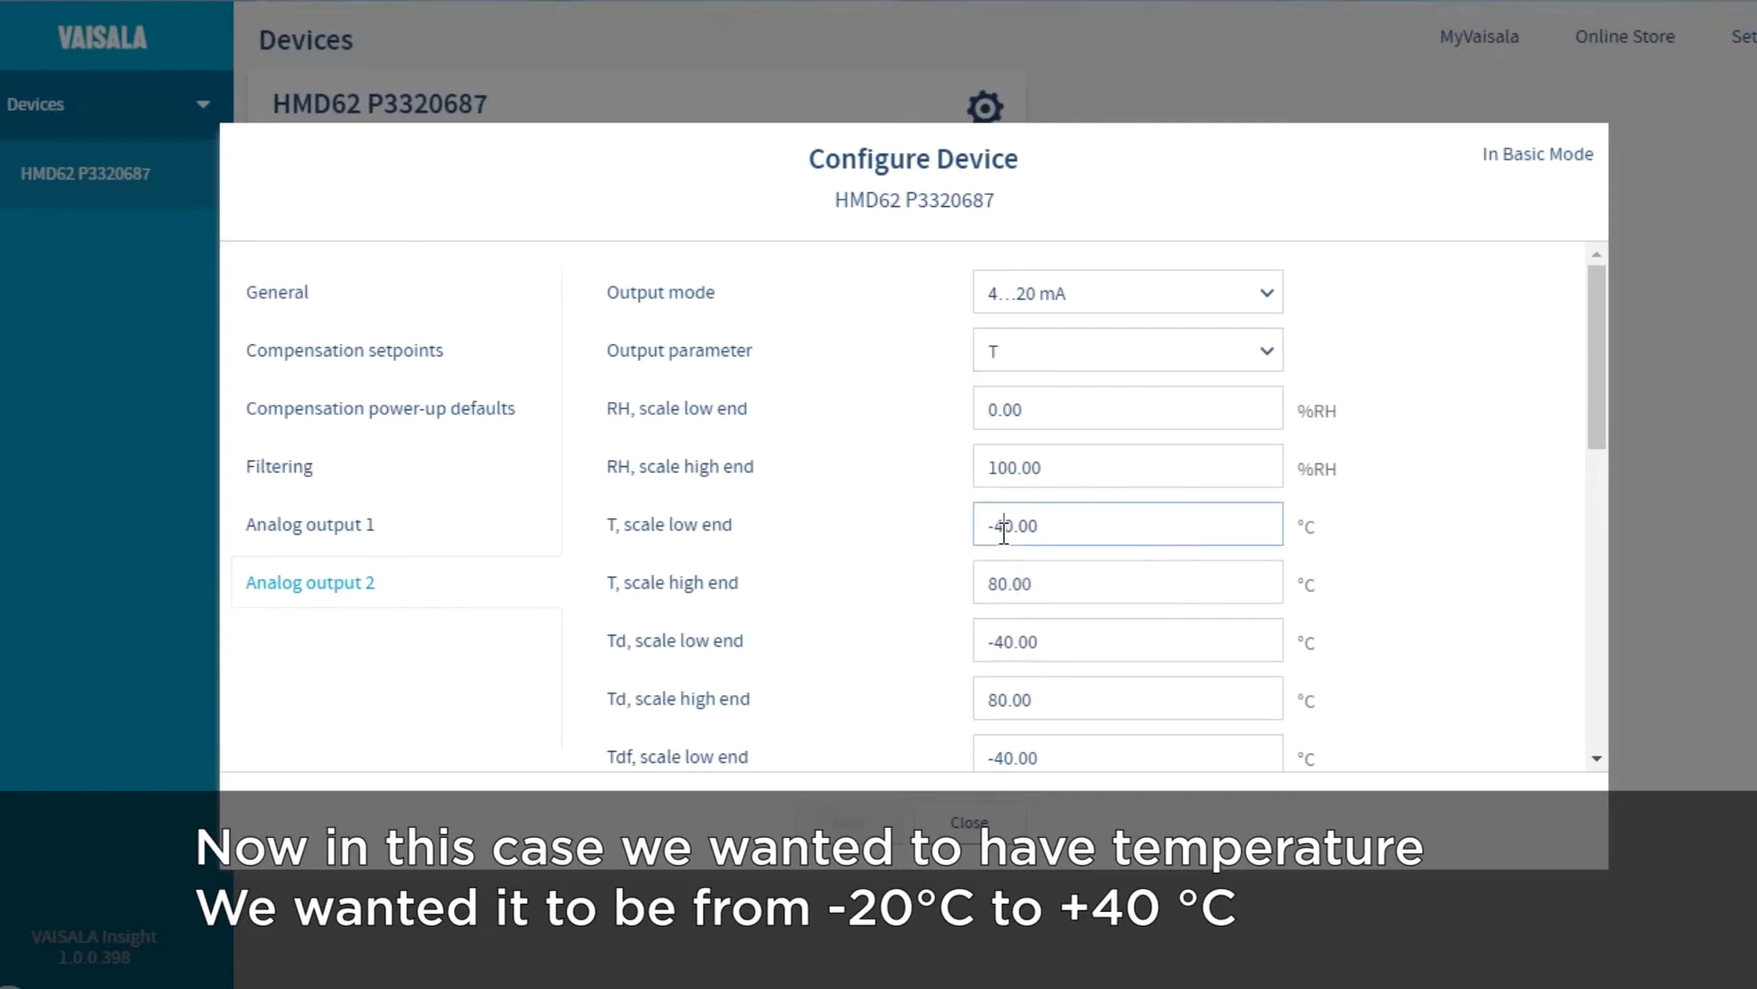
key(BackSpace)
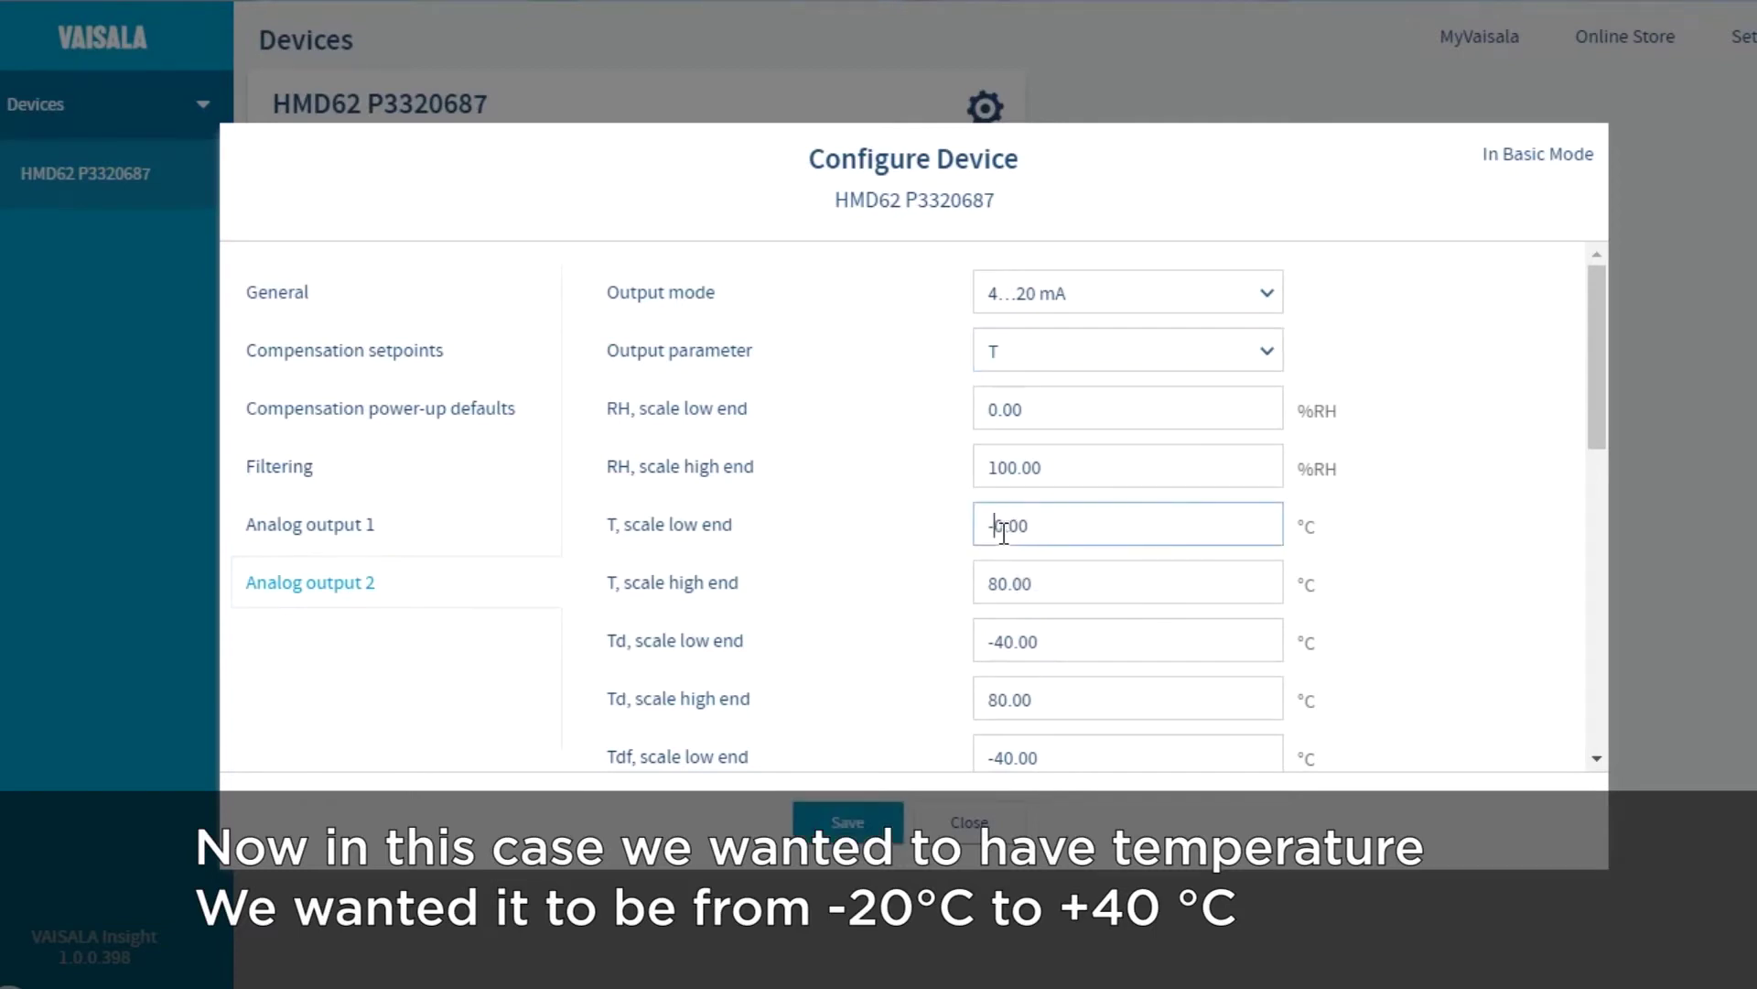
text(2)
click(999, 583)
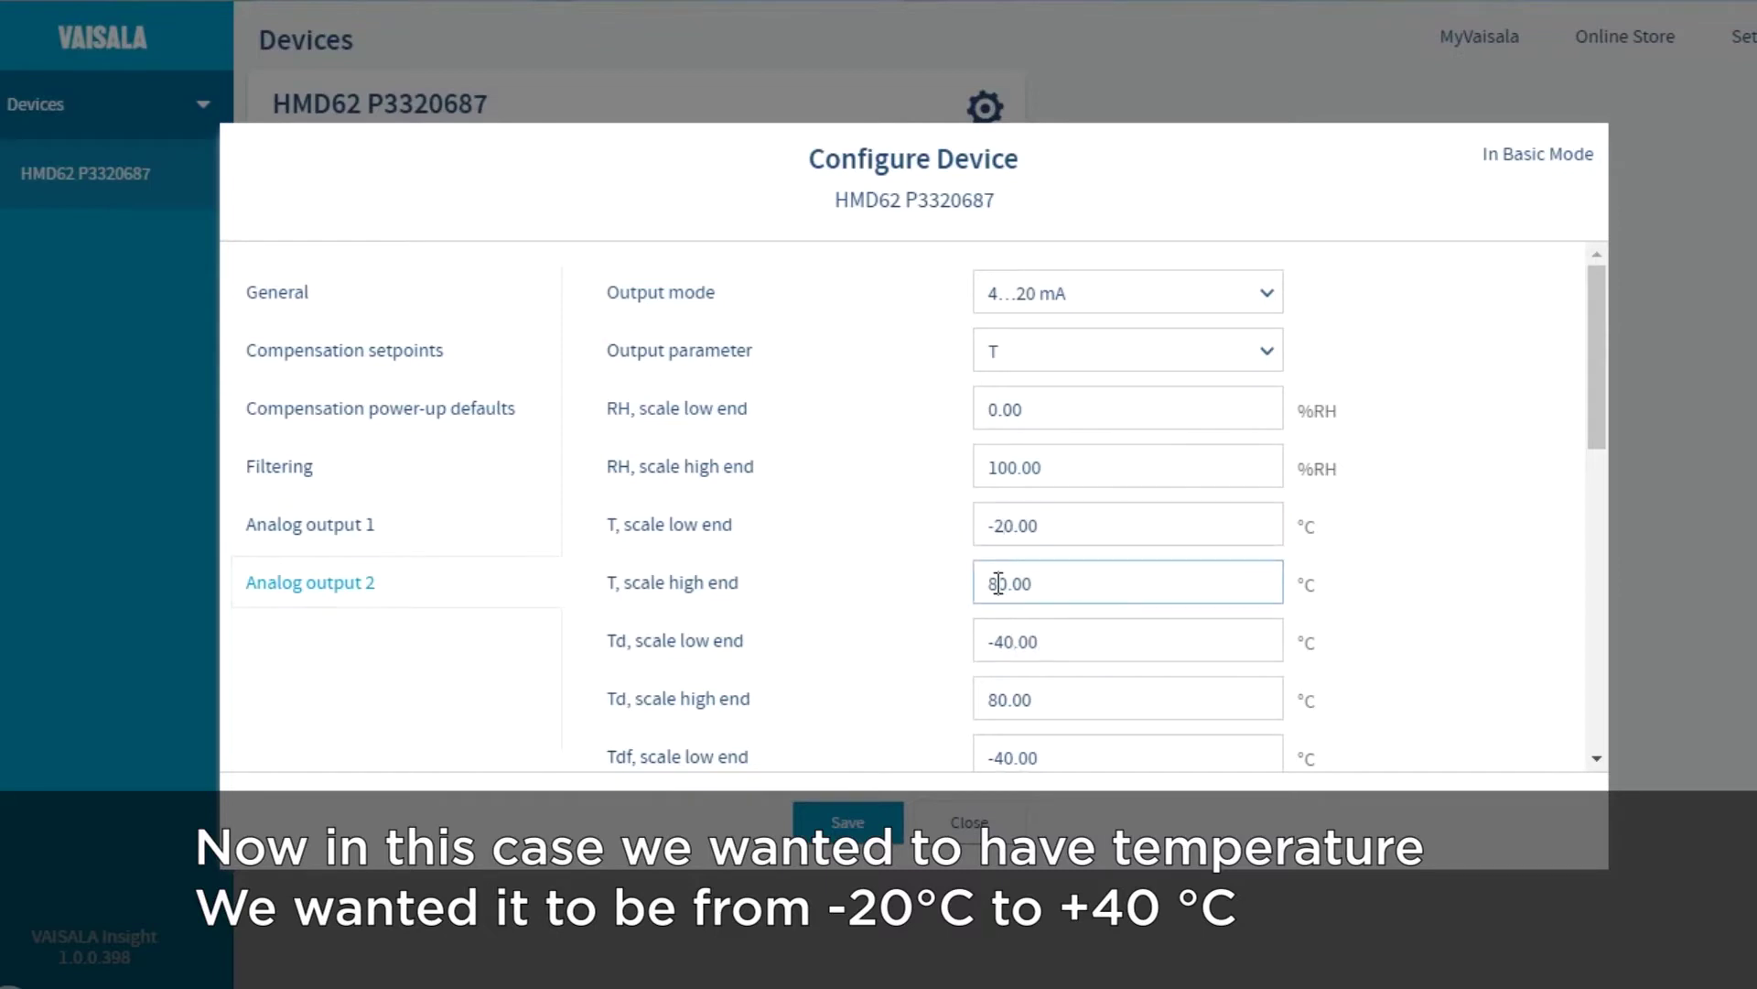
key(BackSpace)
text(4)
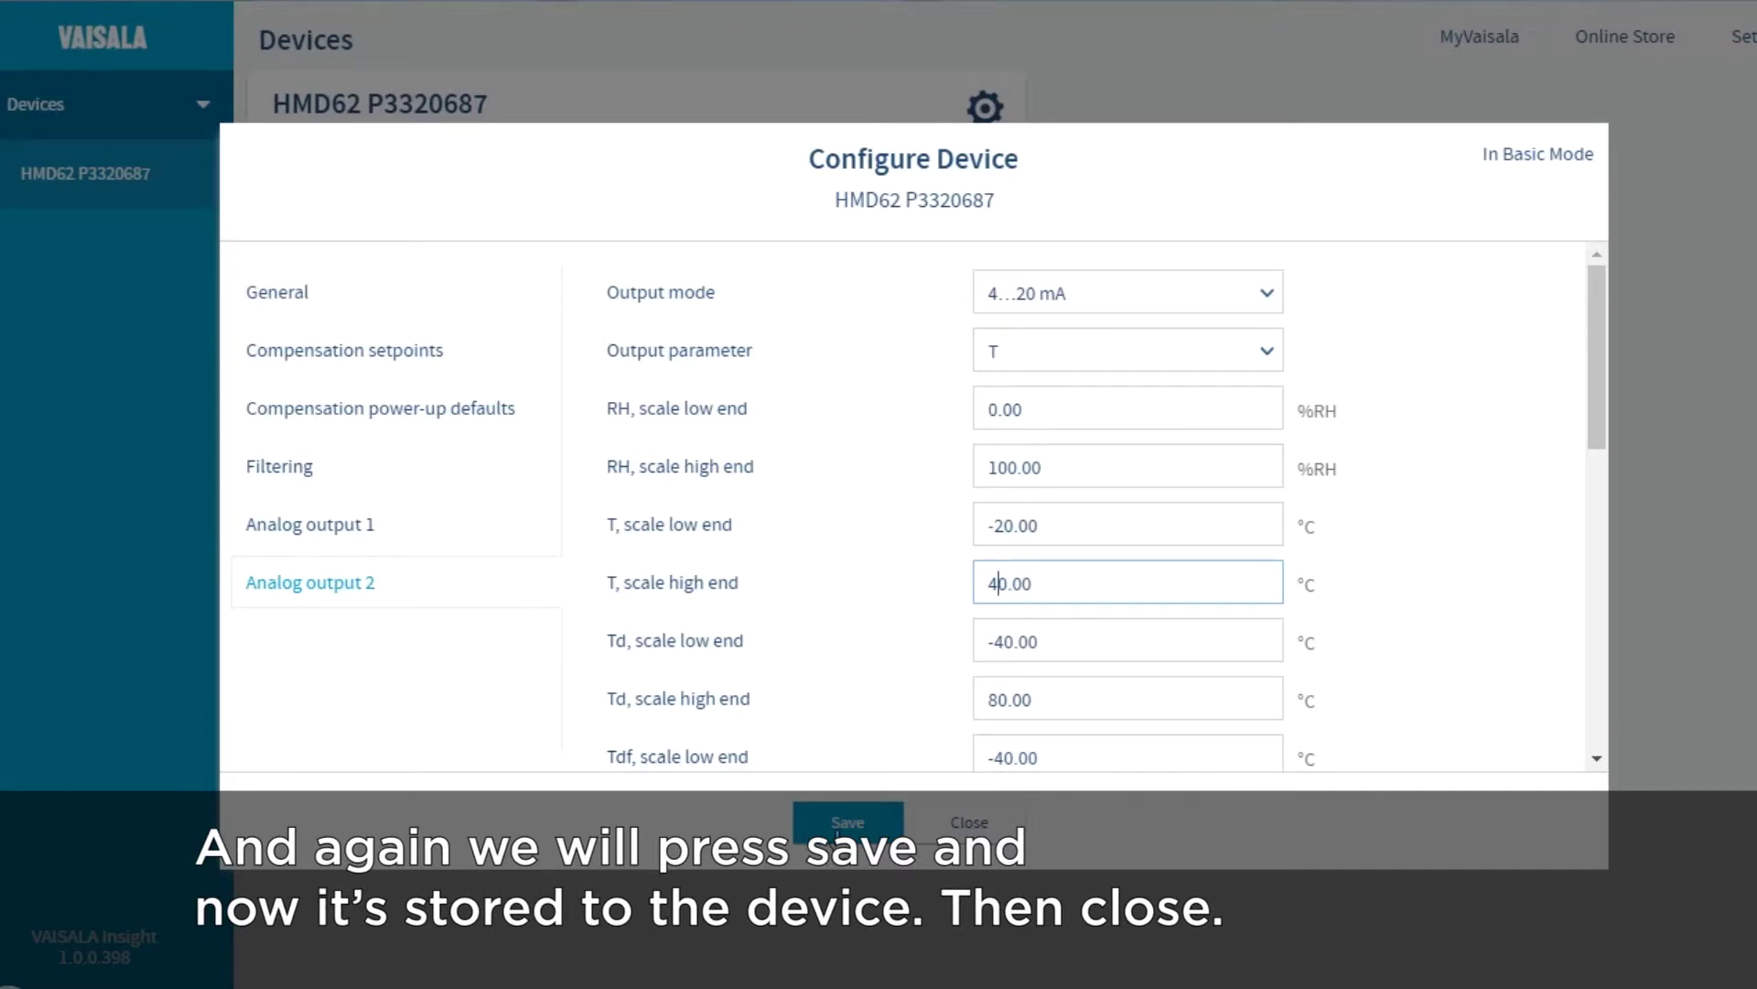
click(838, 826)
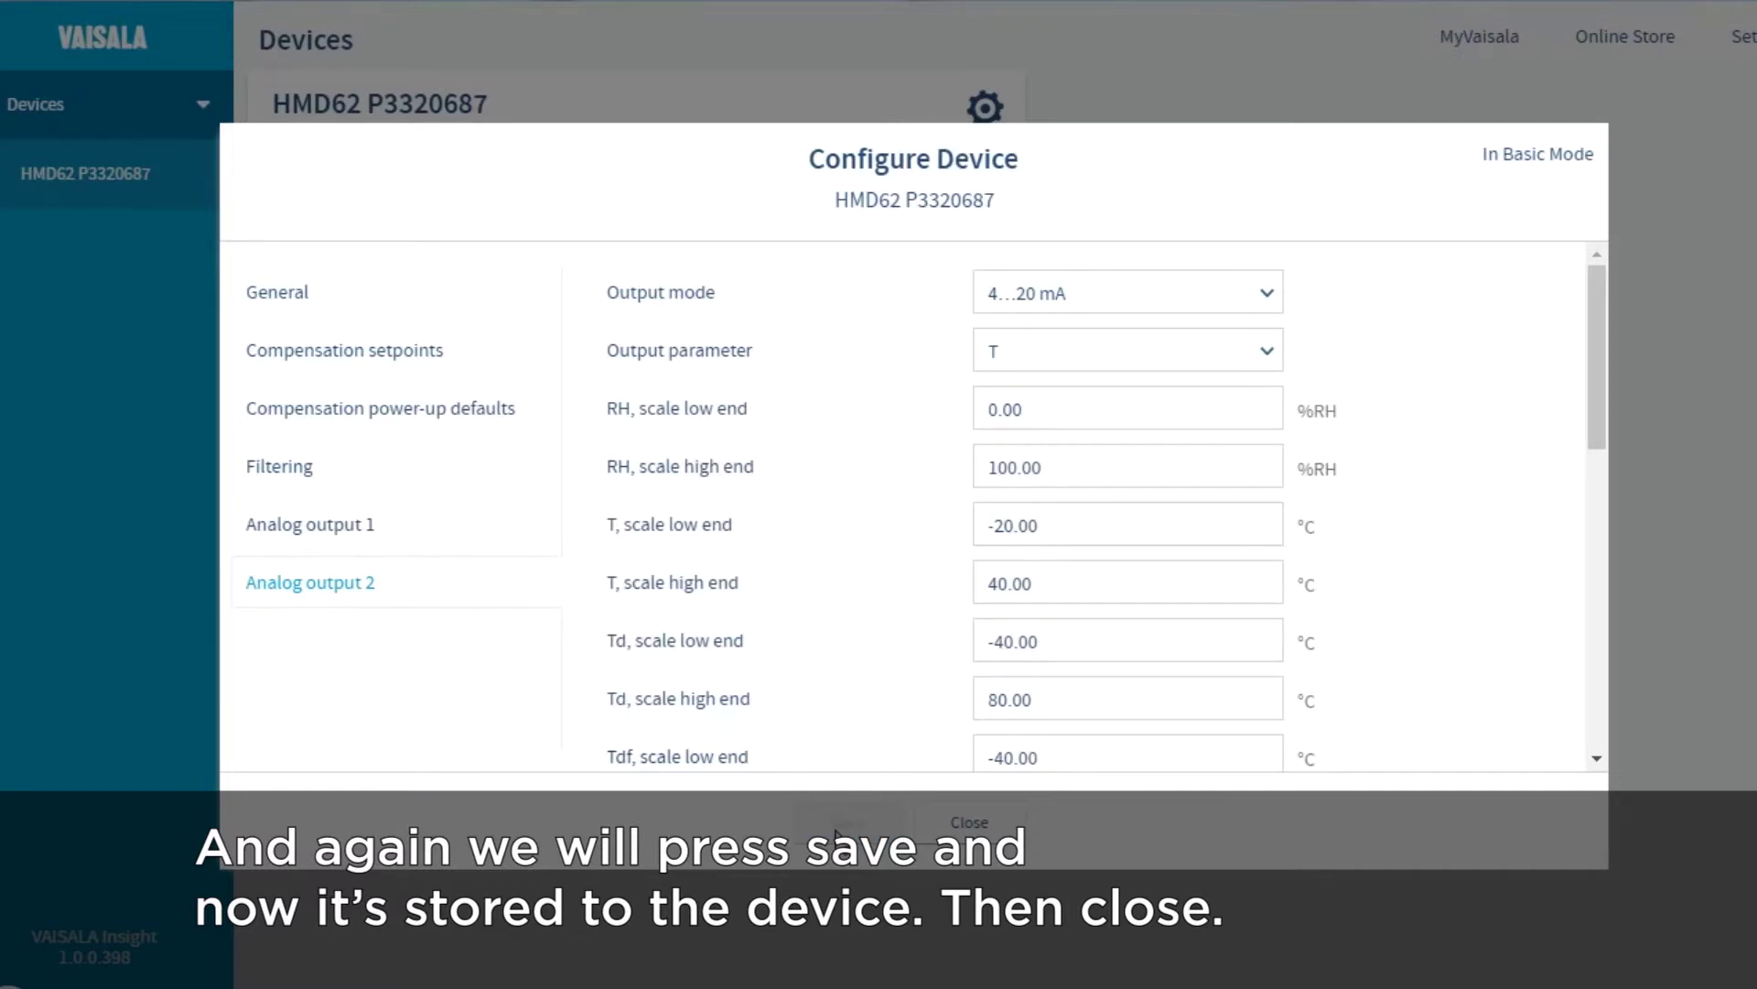
click(956, 823)
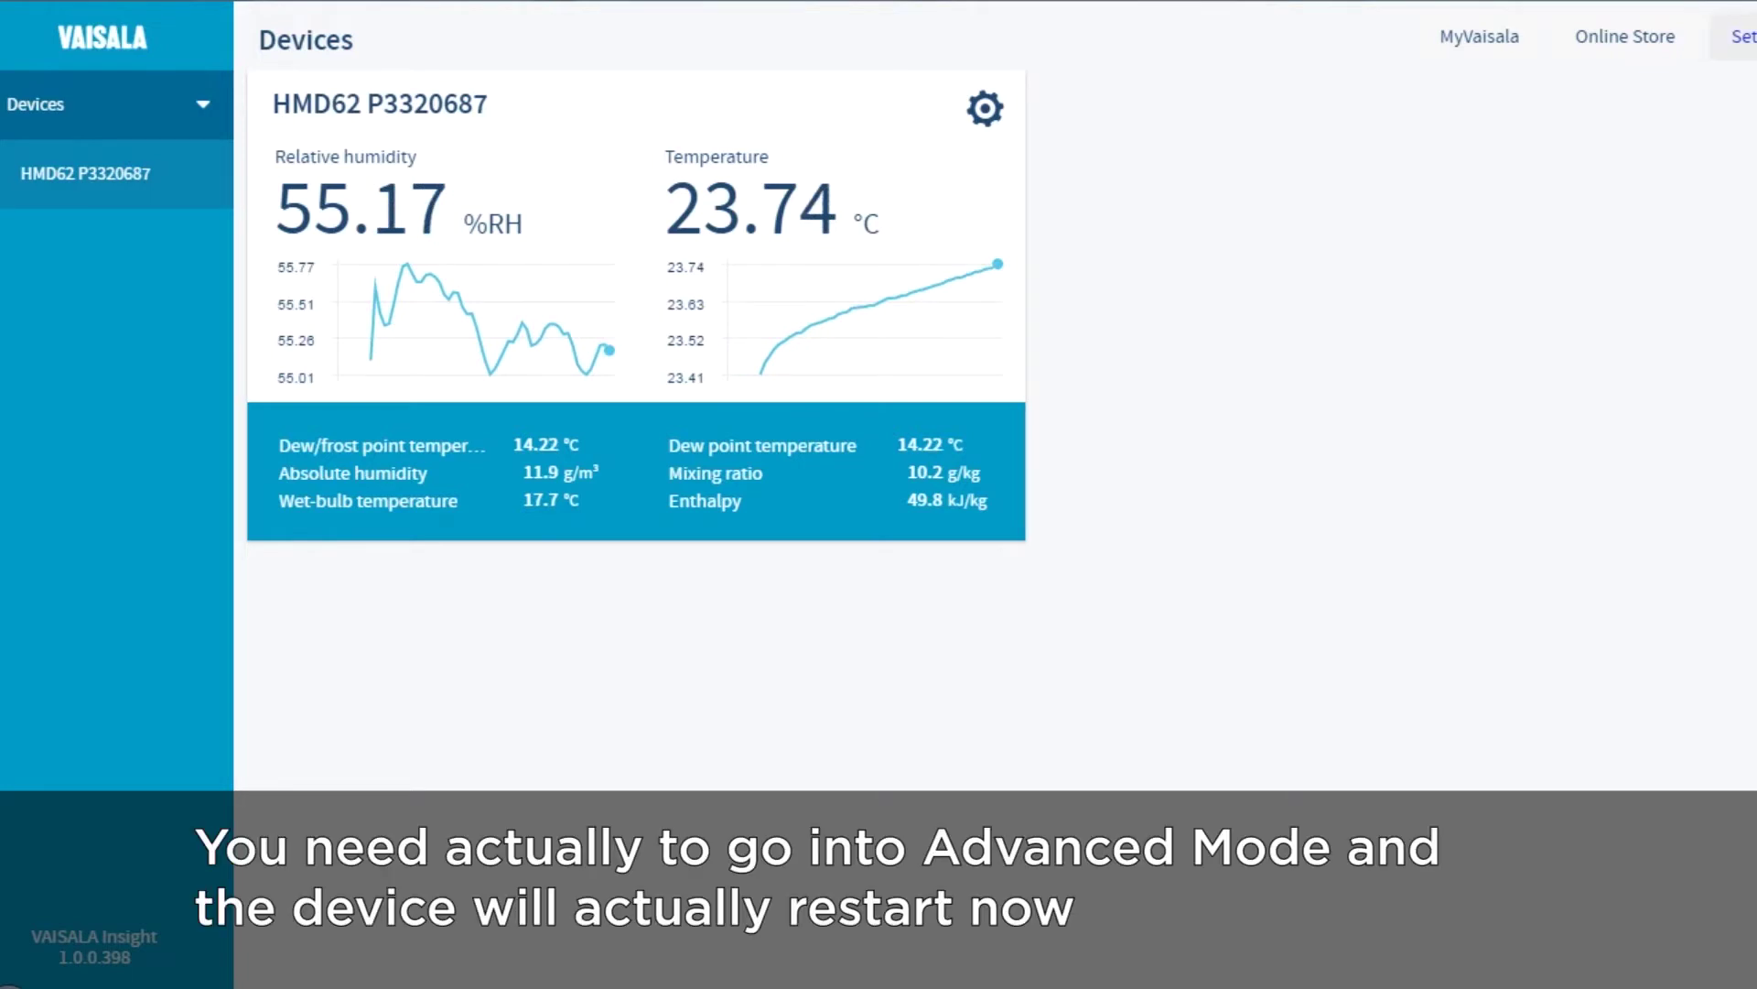
Step: Switch Insight to Advanced Mode, letting the HMD62 restart, and open Unit Settings
click(1738, 36)
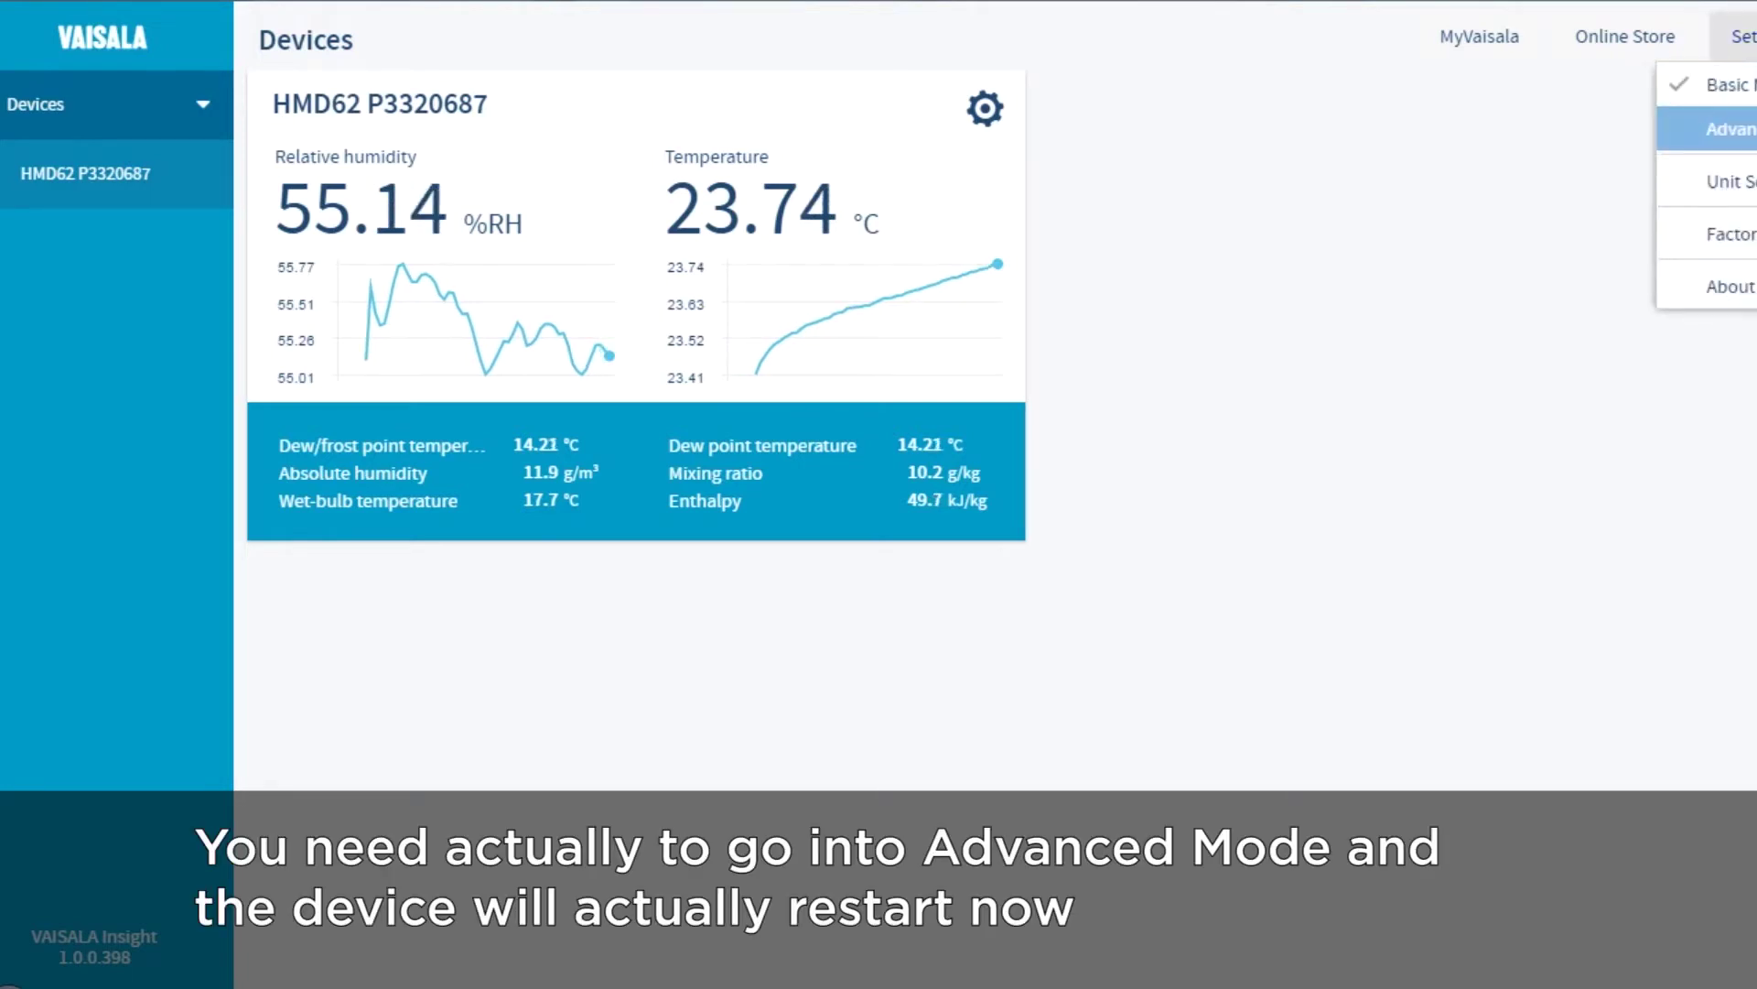
click(1730, 129)
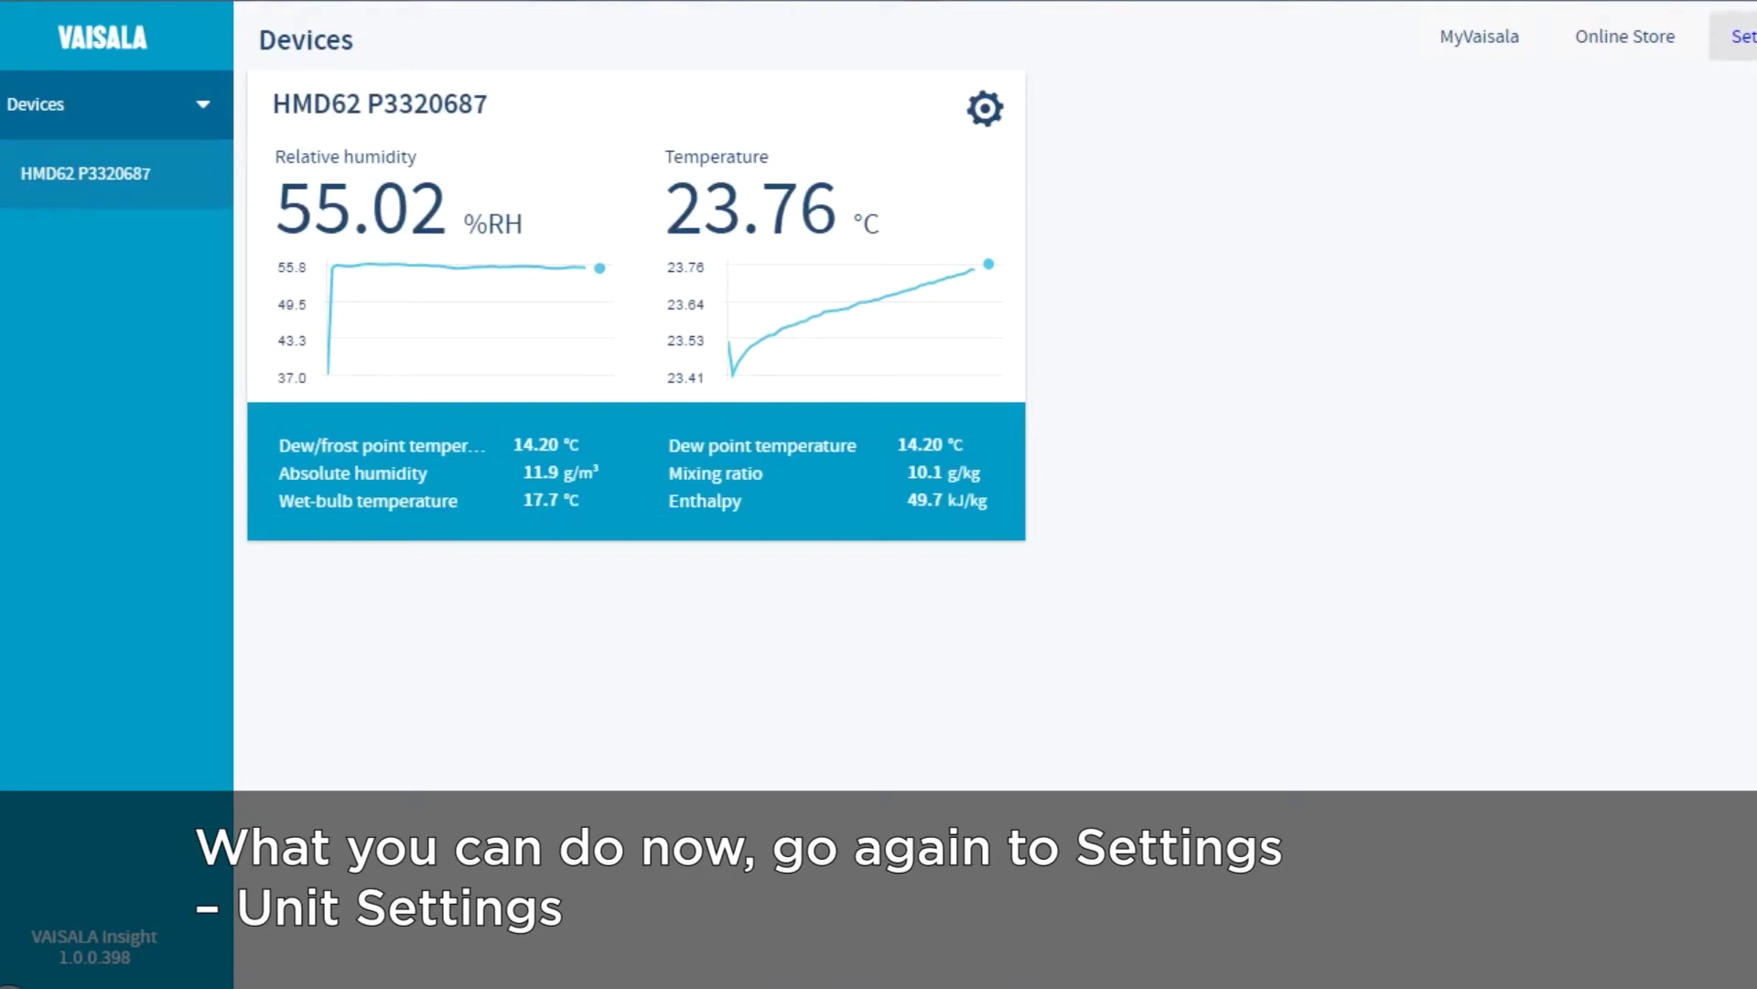
click(1739, 36)
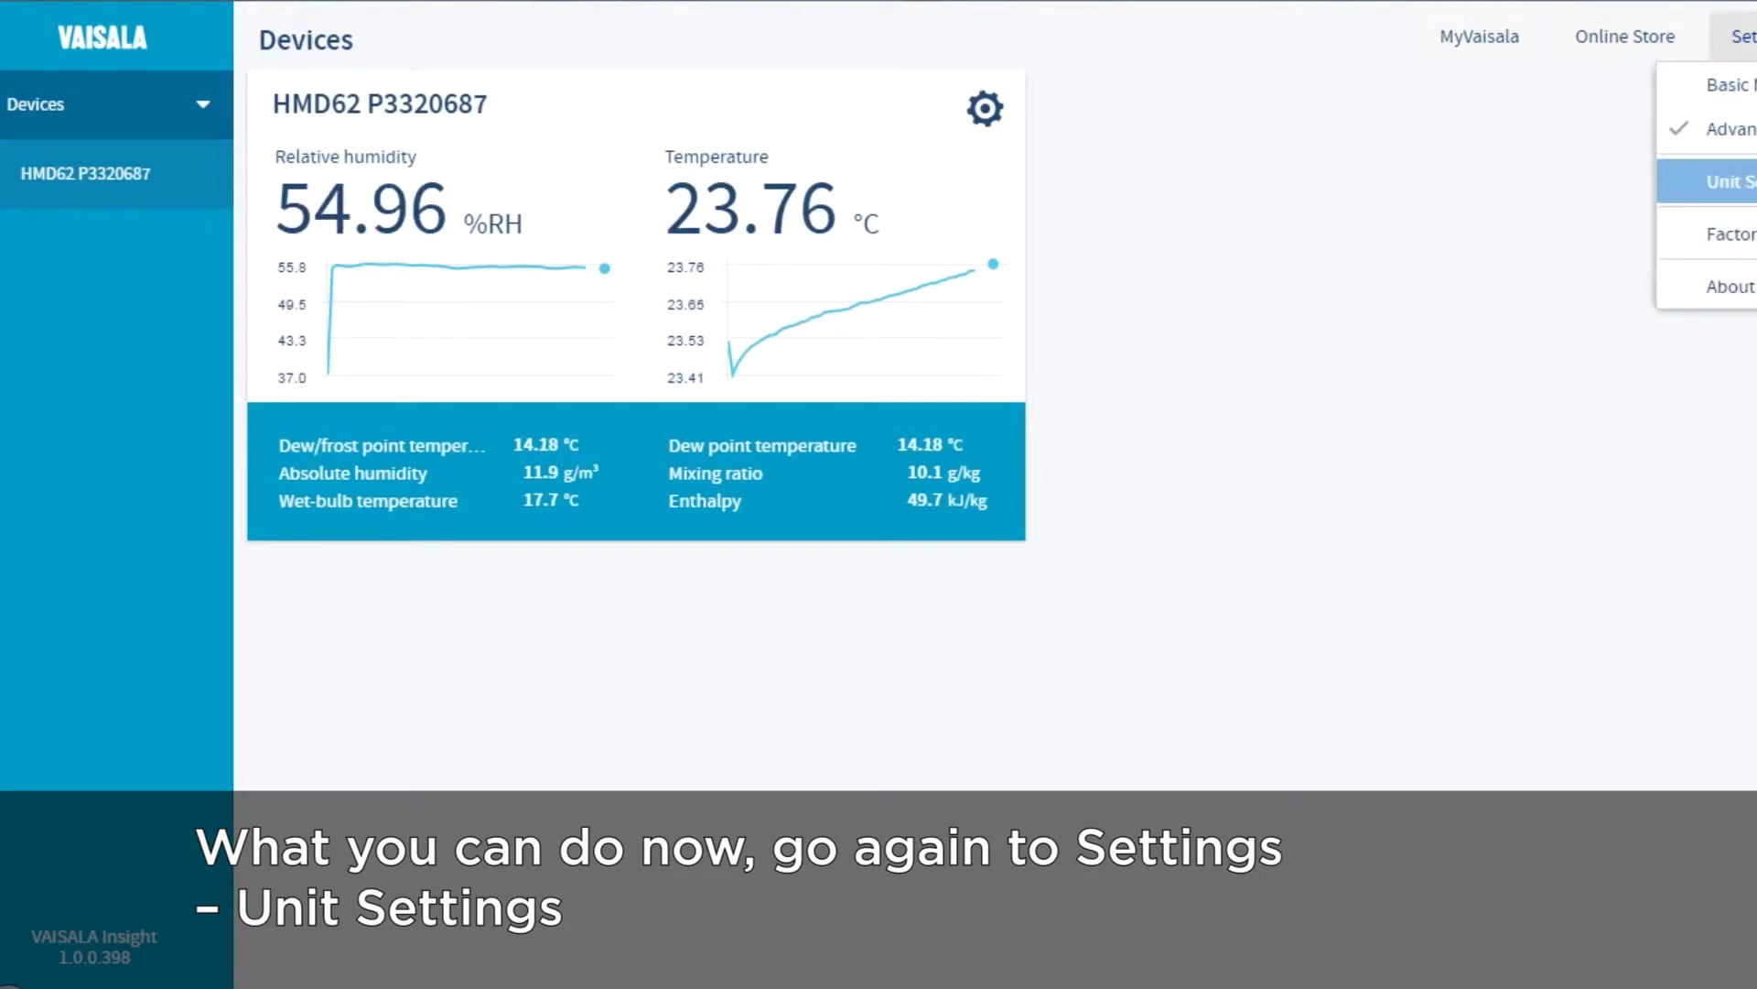
click(1730, 181)
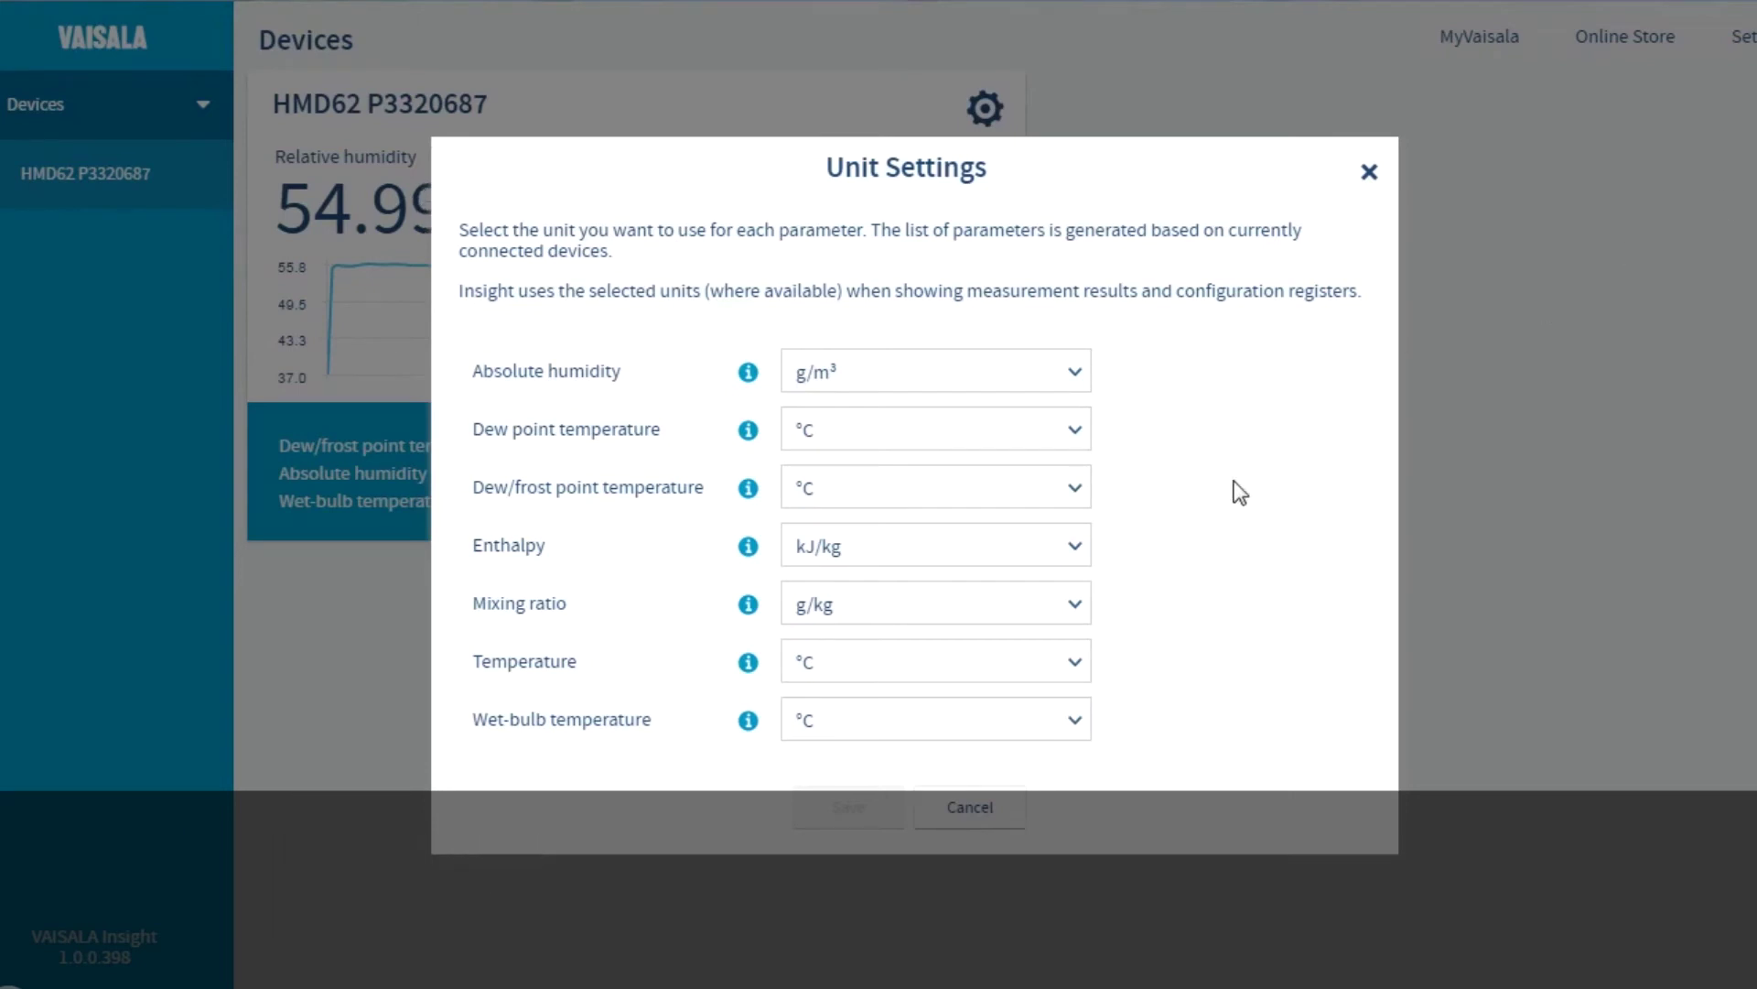
Step: Set dew/frost point and temperature to °F and enthalpy to Btu/lb, and save the units
click(1076, 490)
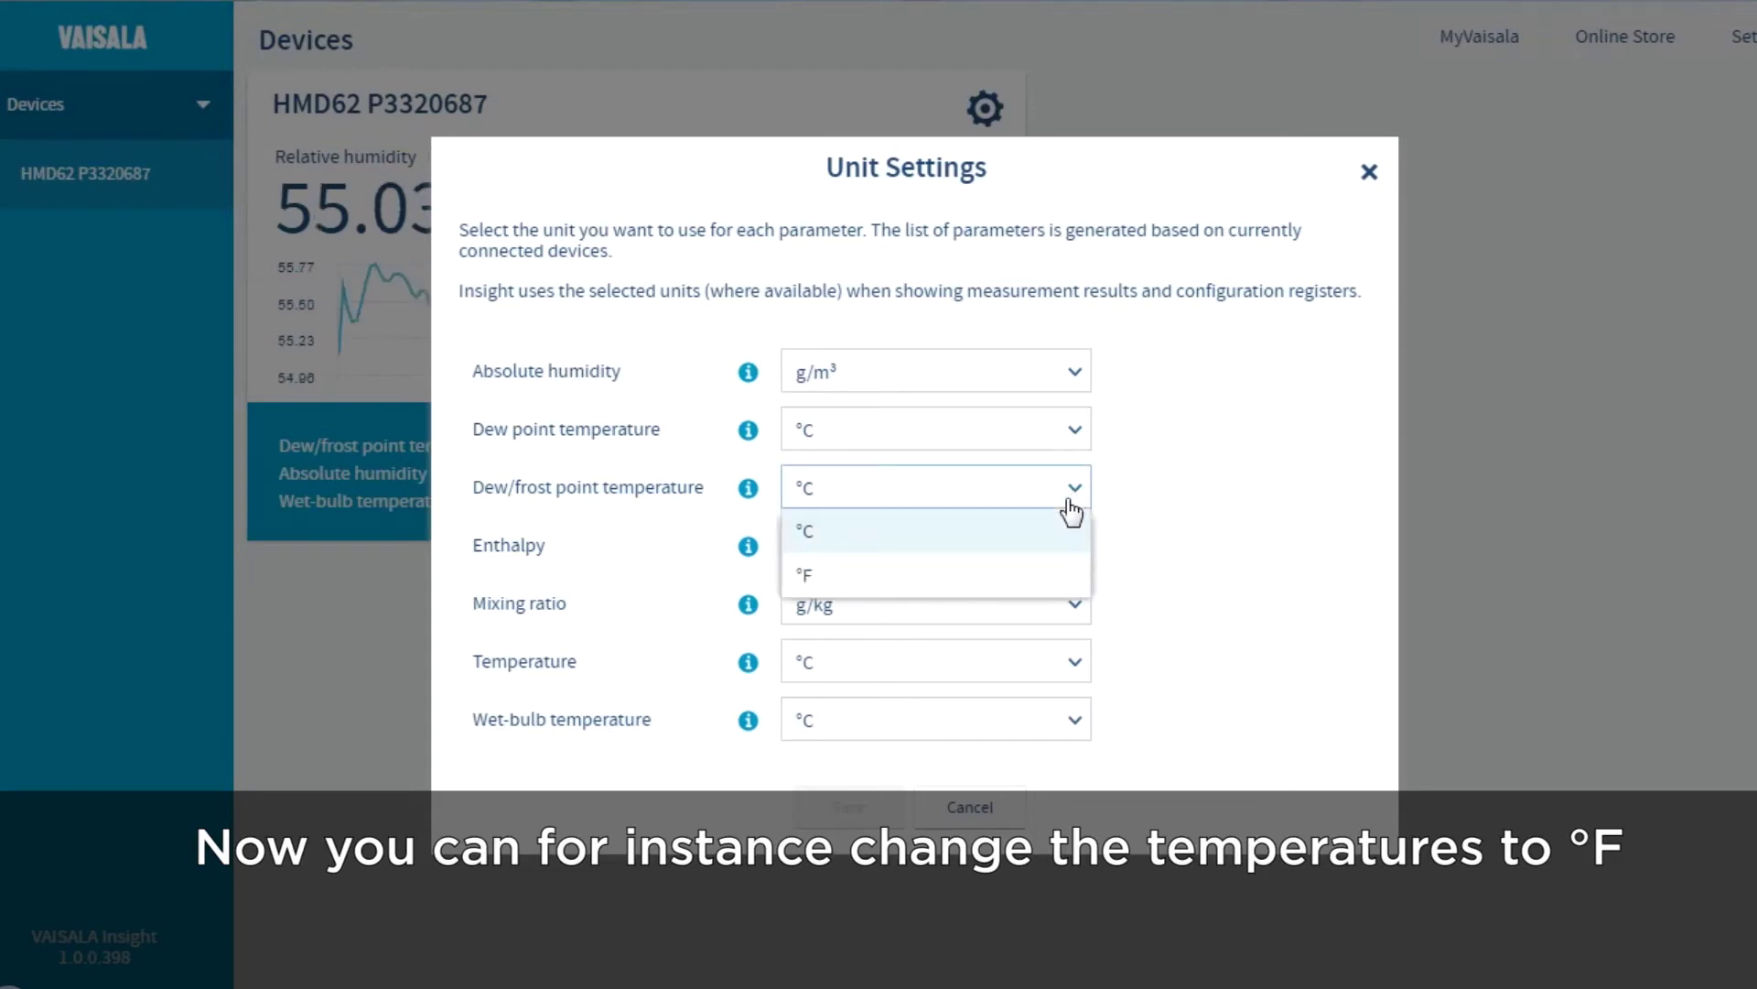
click(1051, 575)
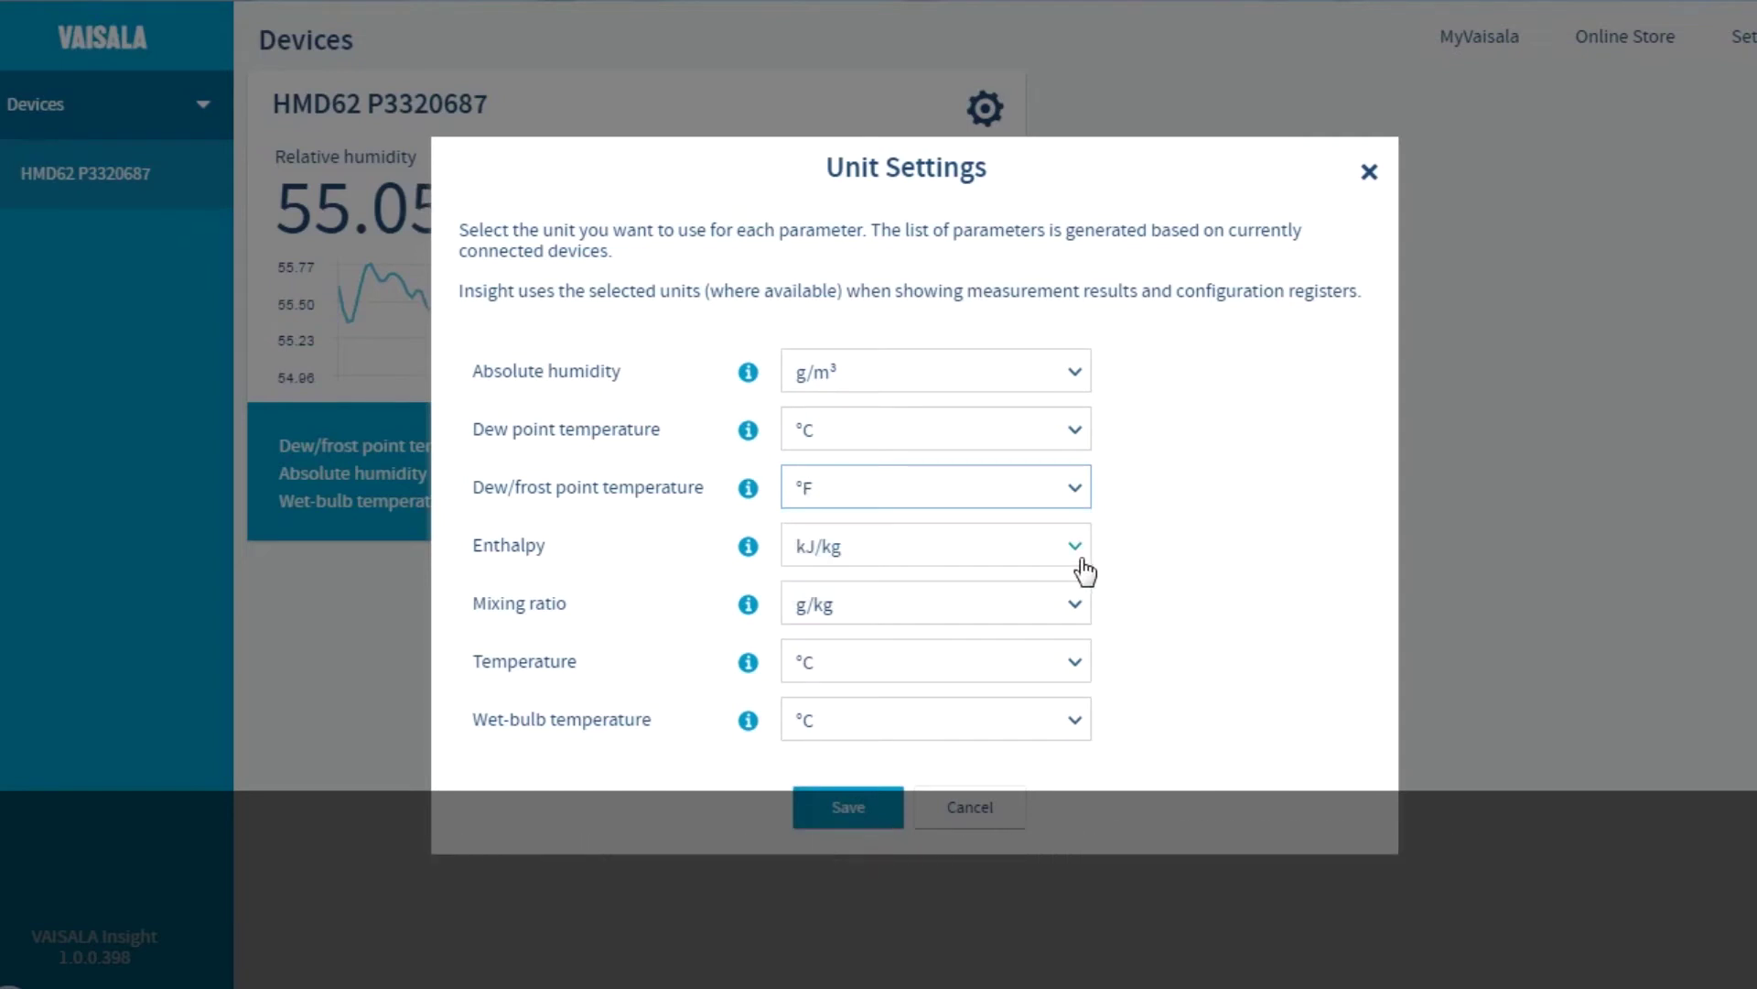
click(1076, 549)
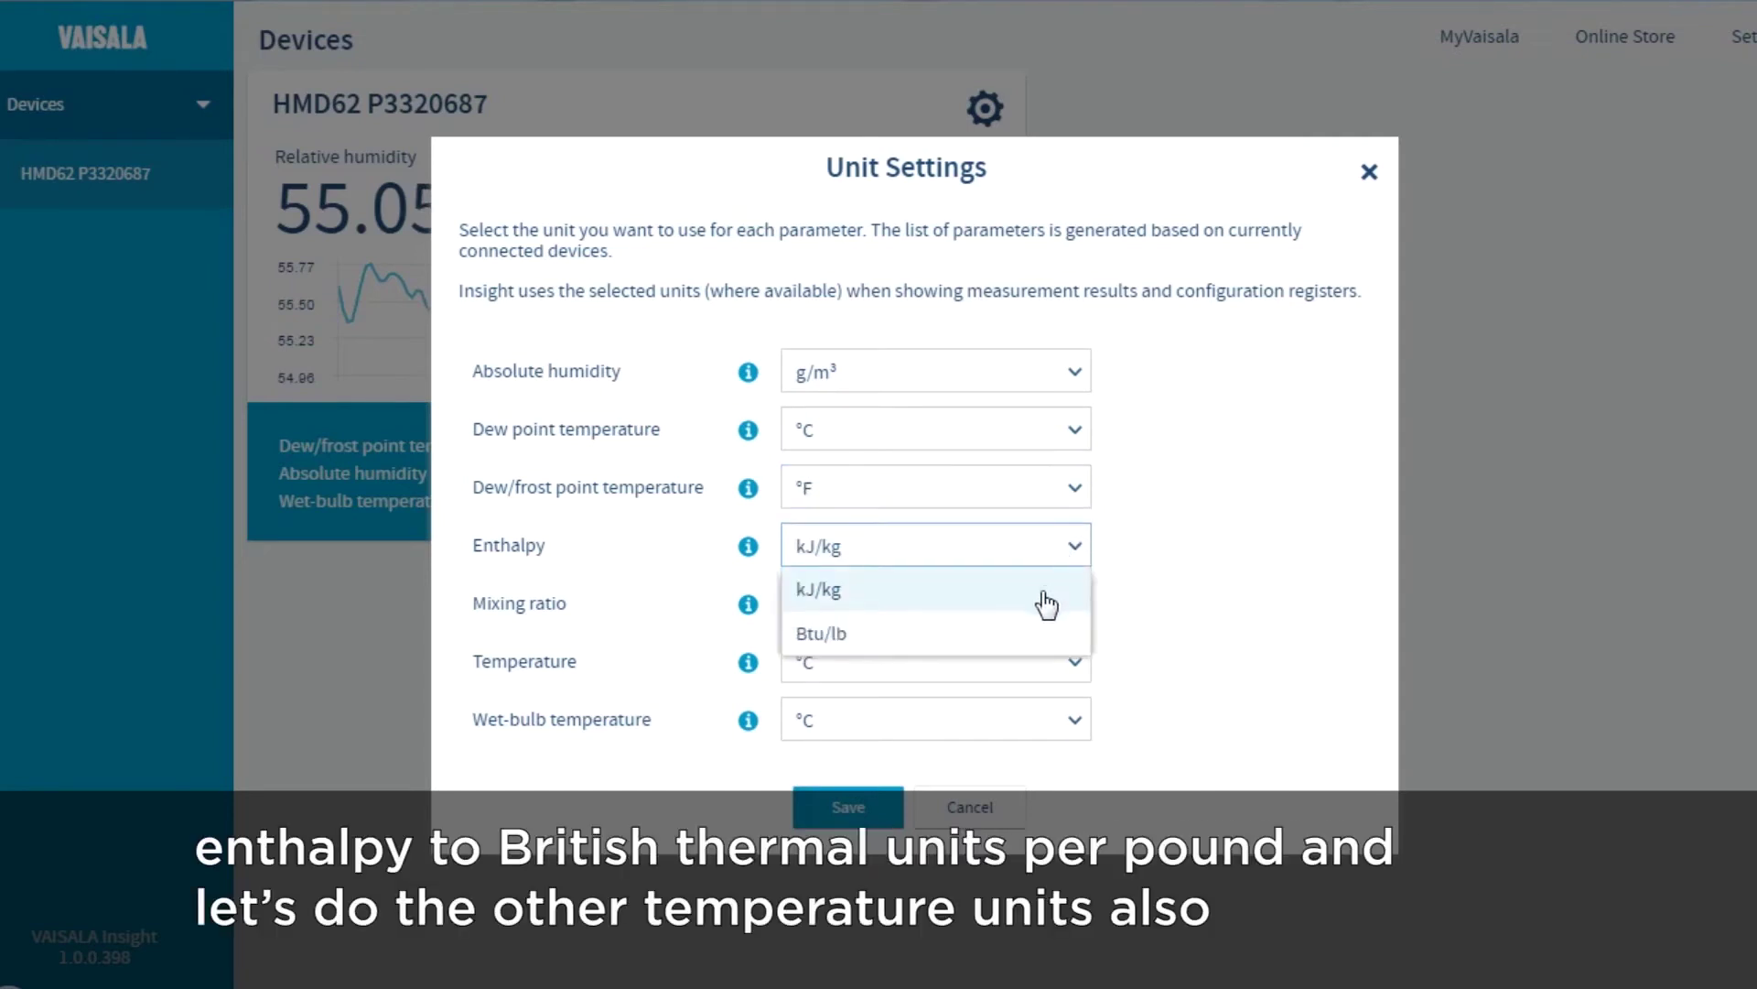
click(1040, 629)
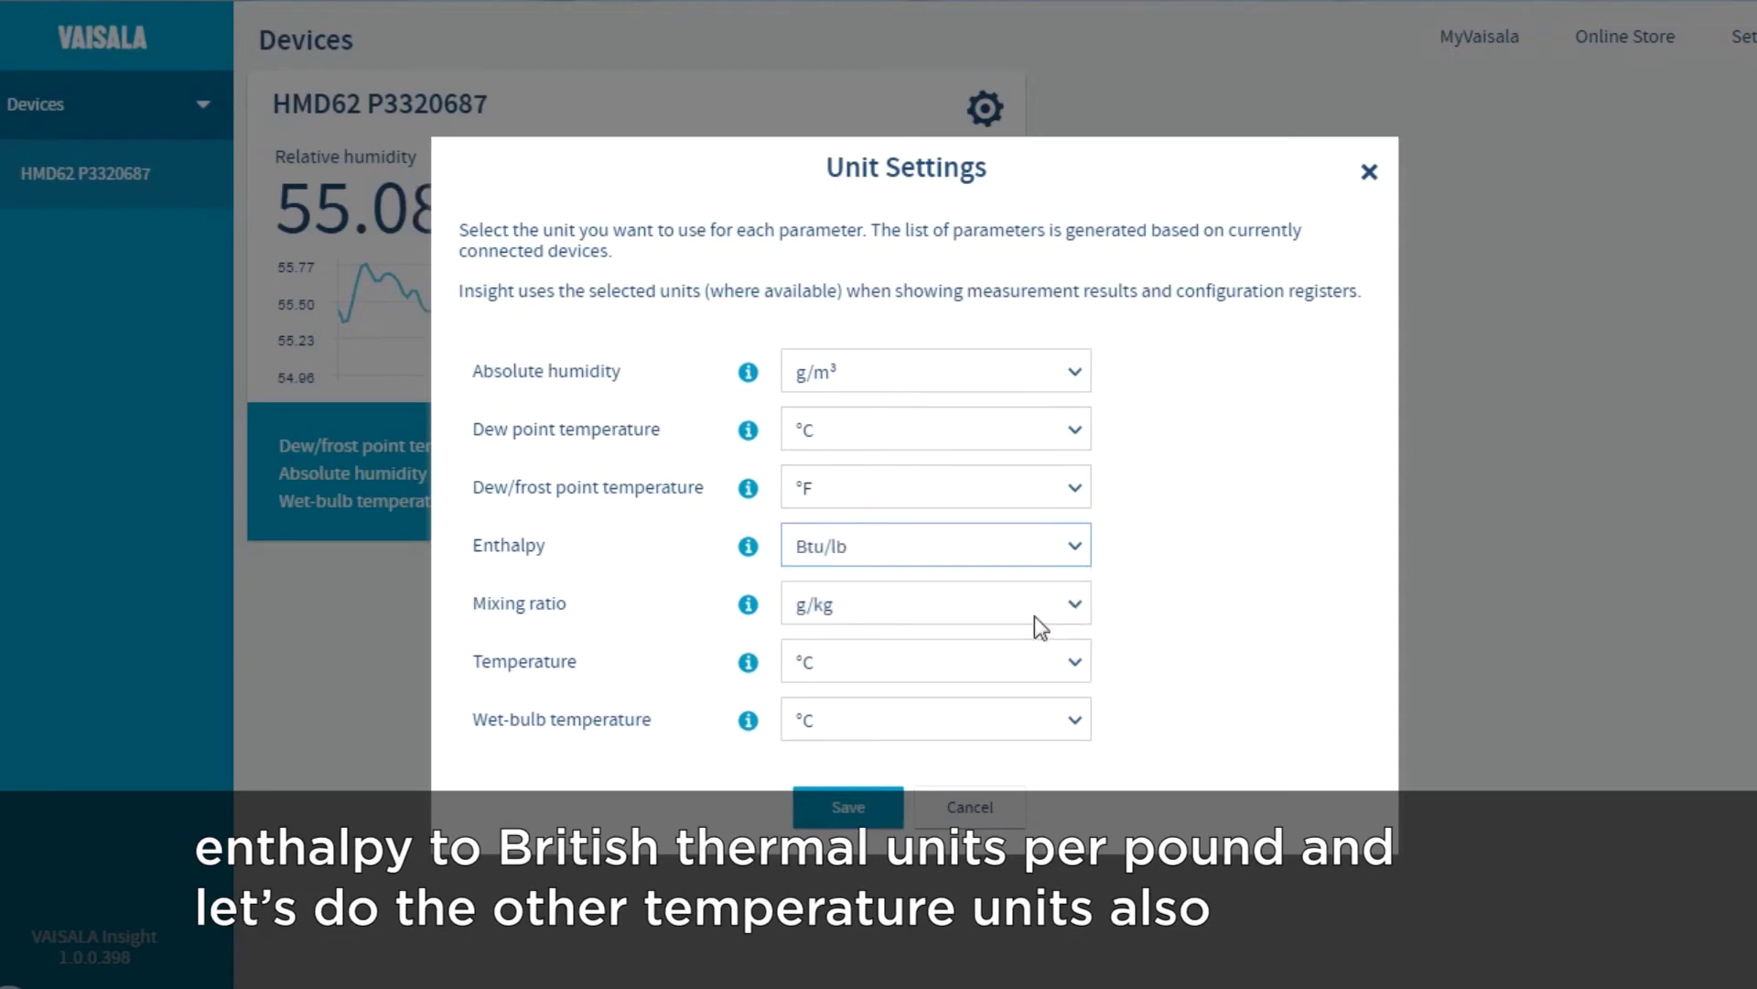
click(1078, 665)
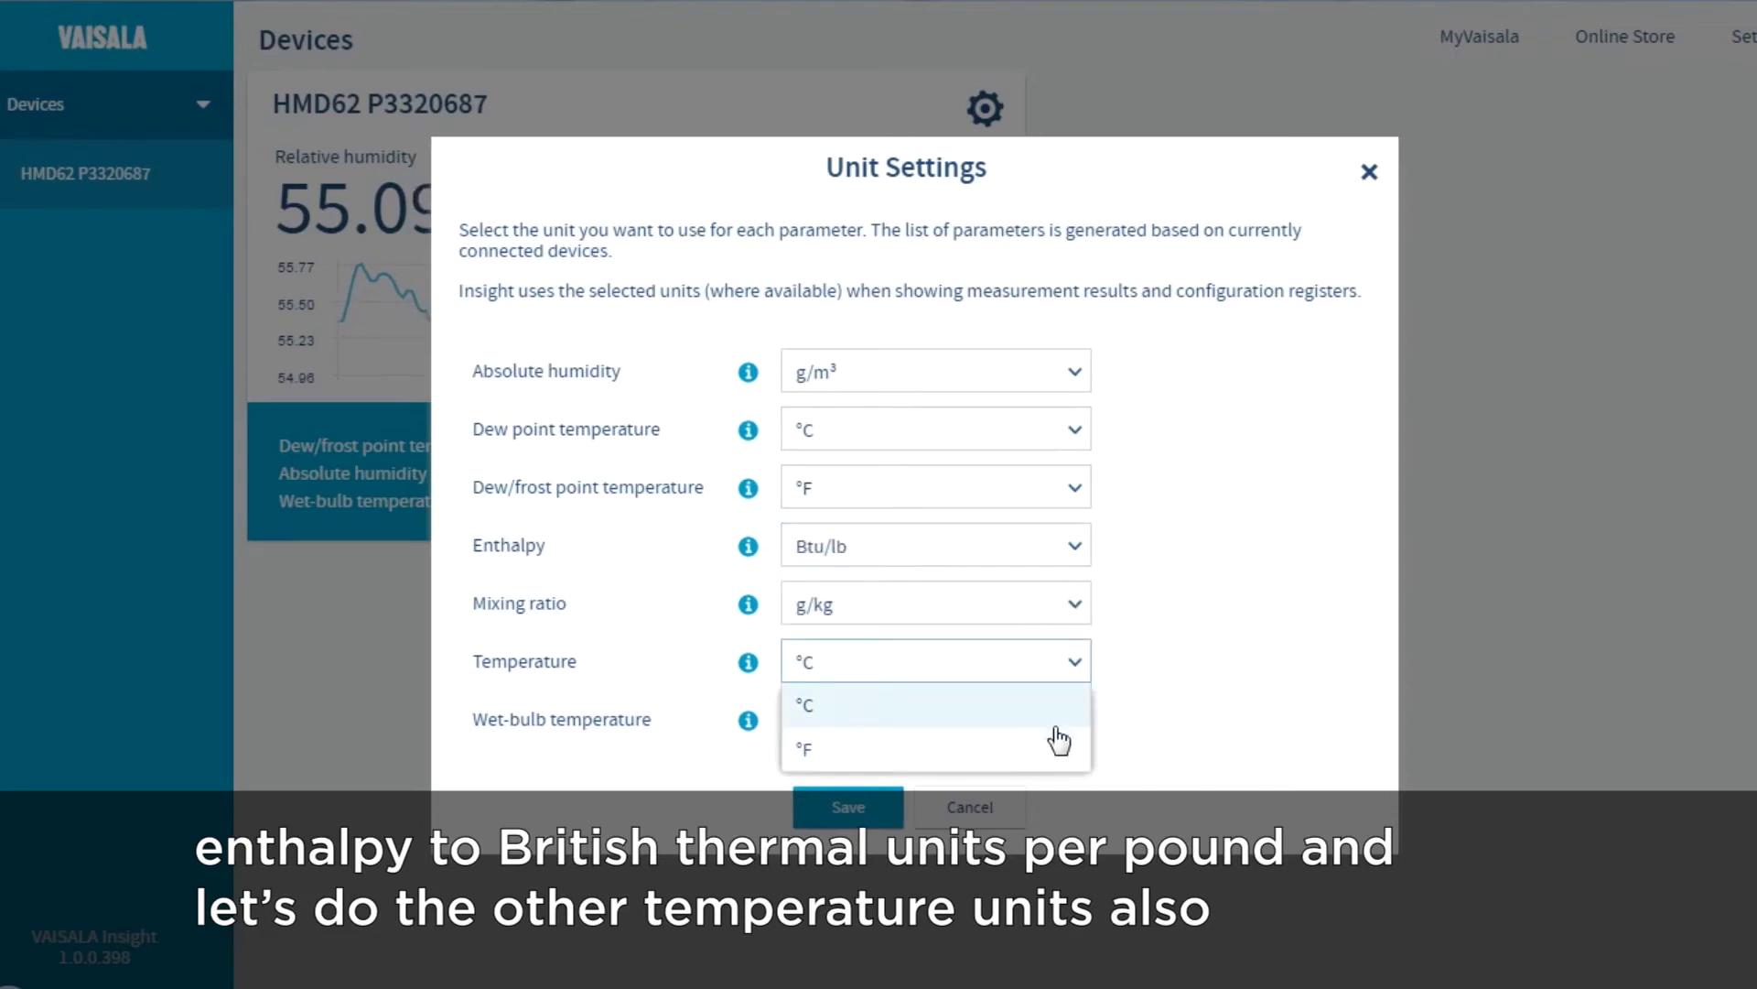
click(1057, 750)
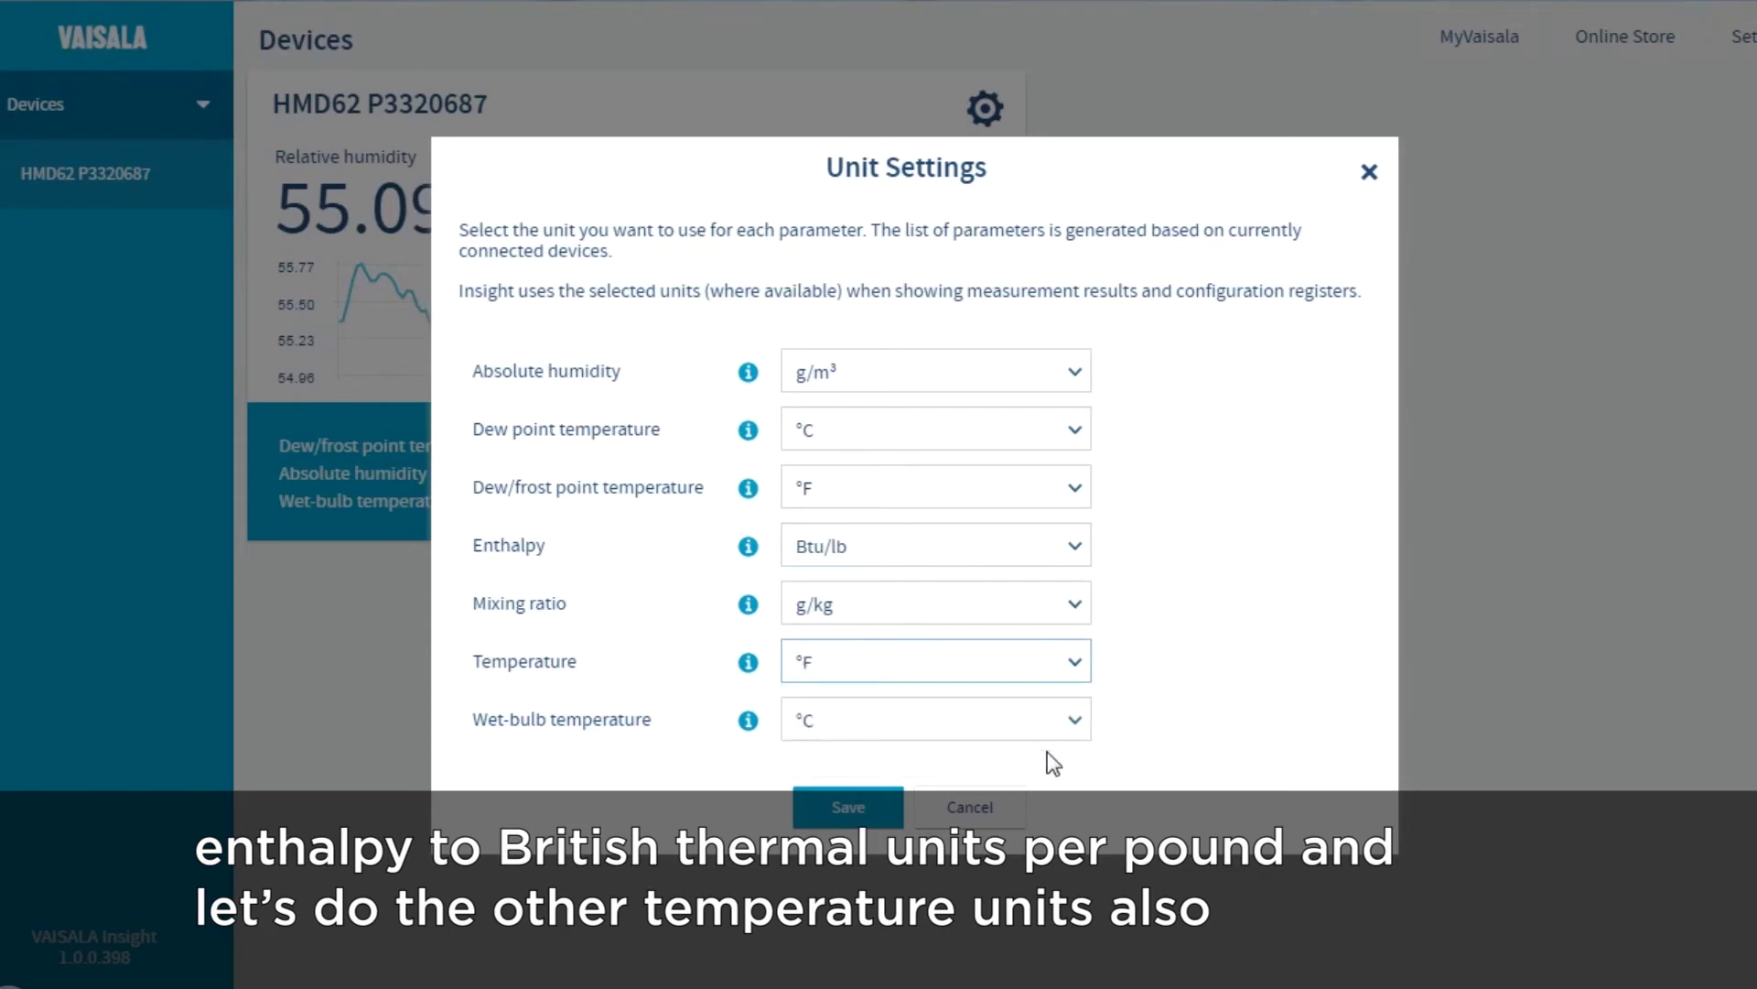
click(868, 811)
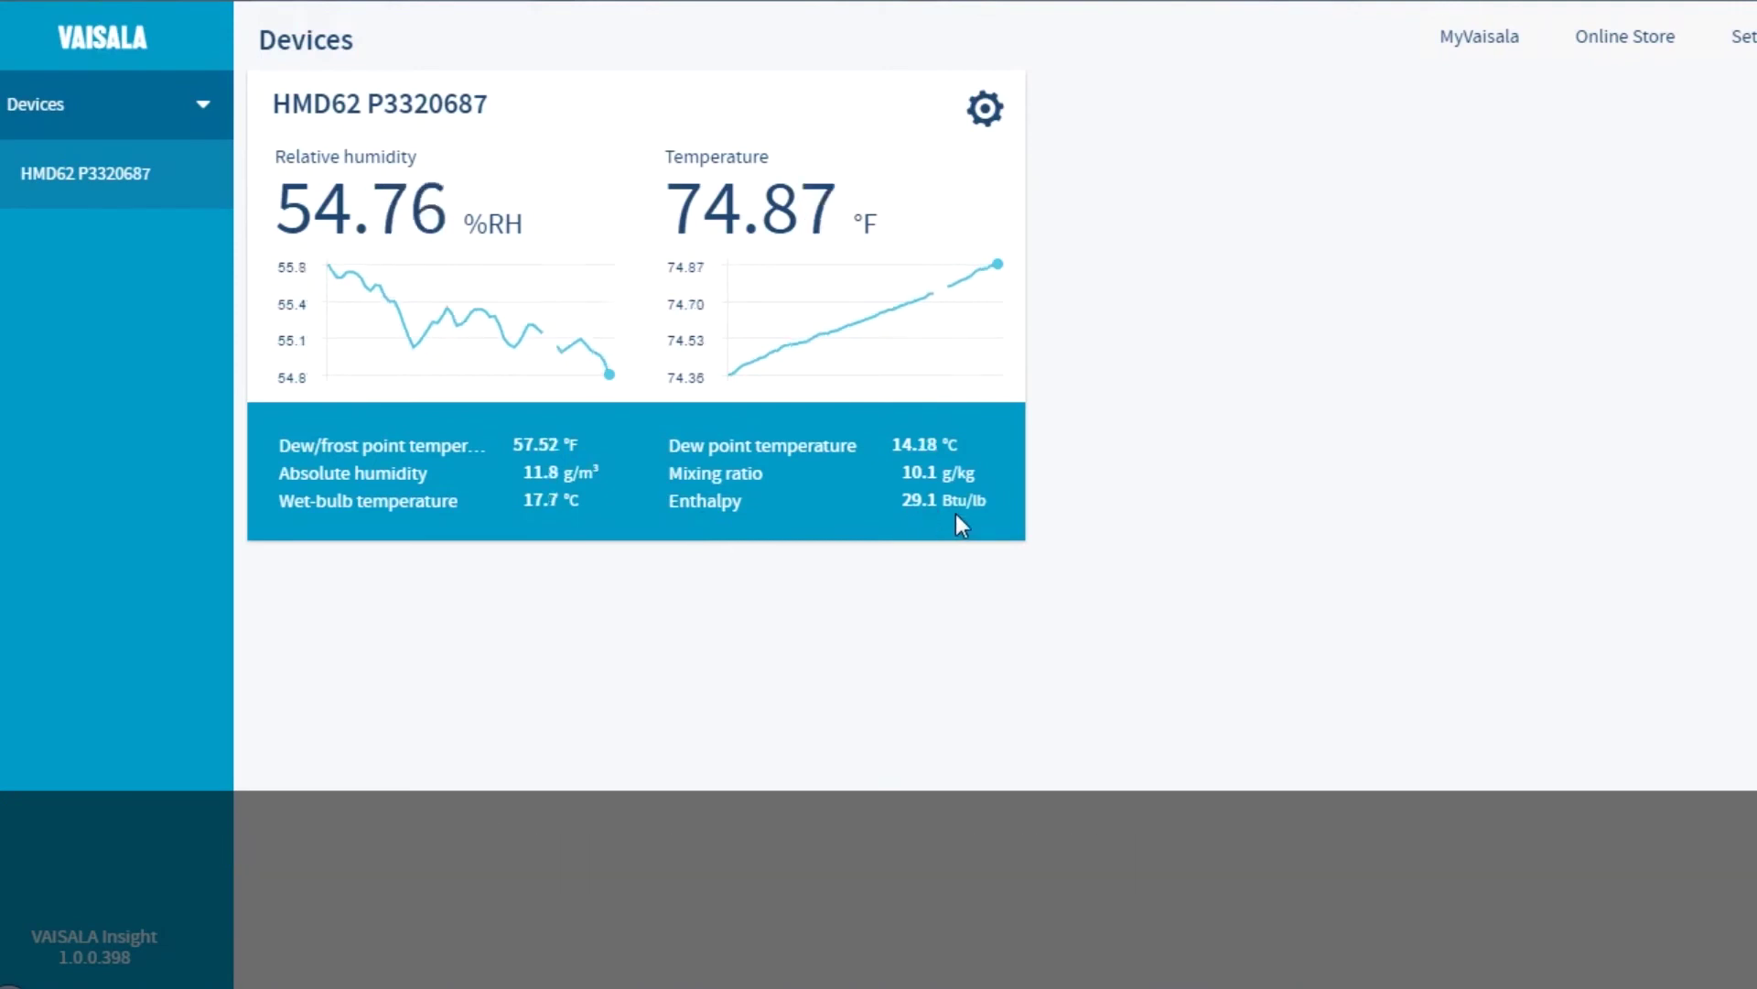
click(981, 119)
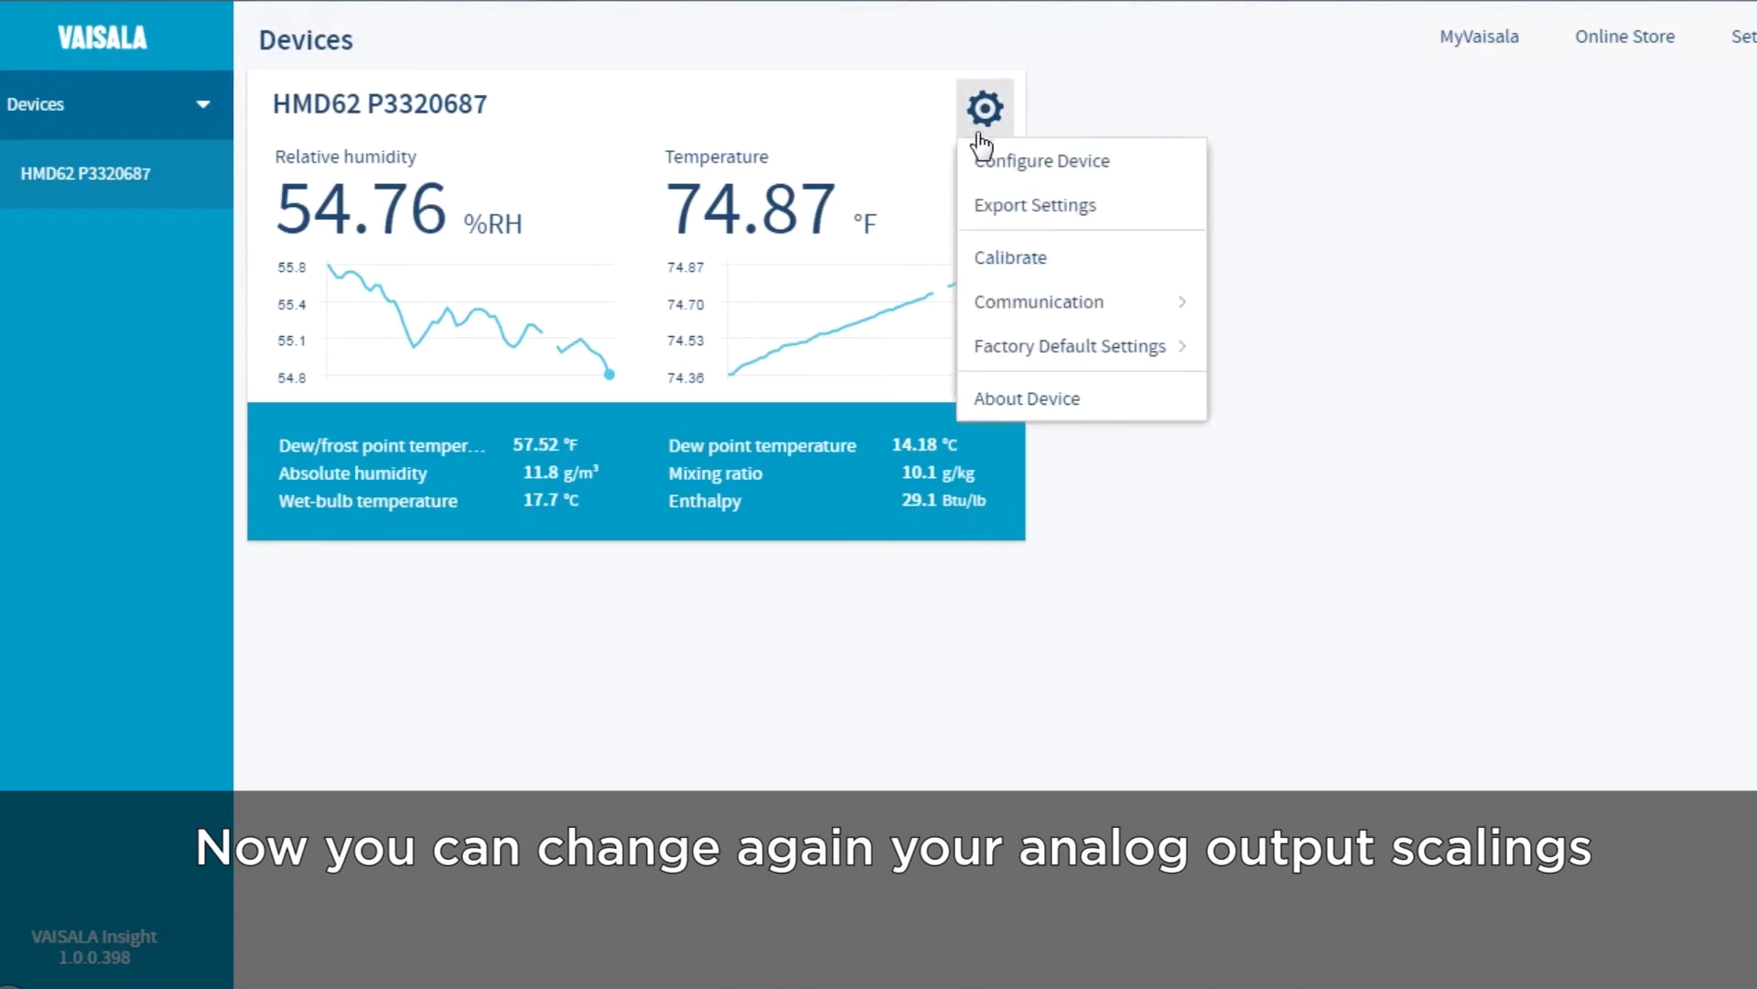
Step: Open the HMD62 configuration at the Analog output 1 settings
click(992, 172)
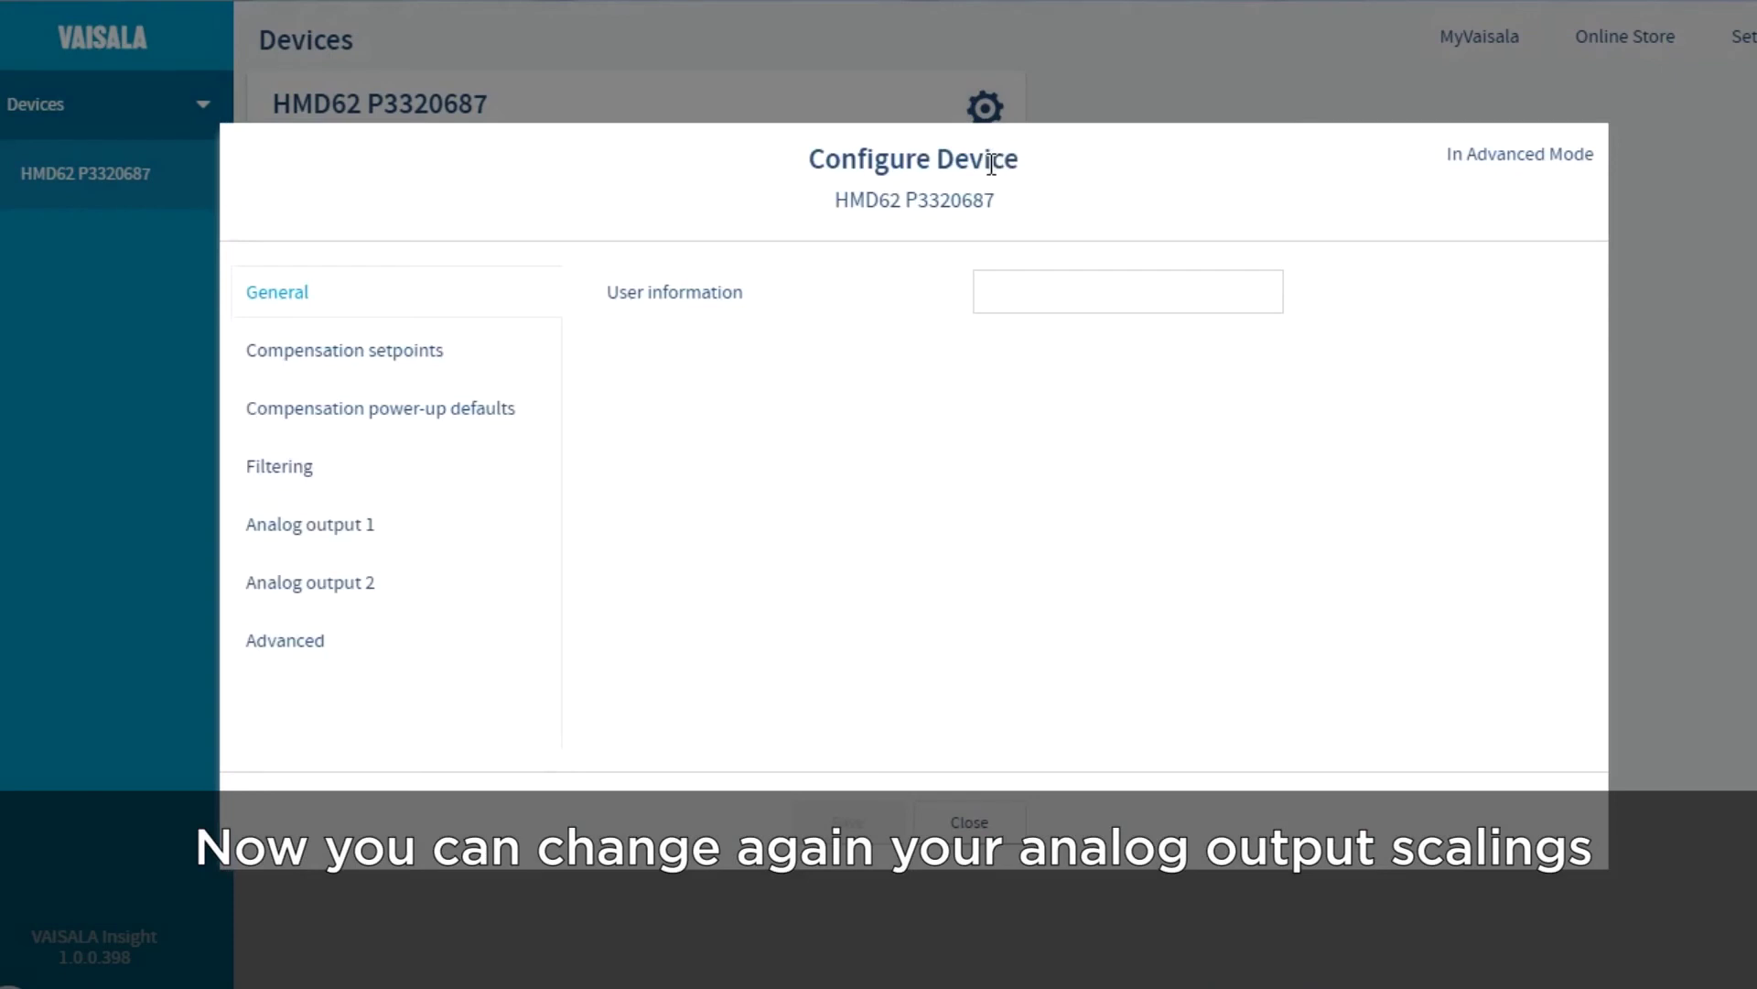
click(372, 531)
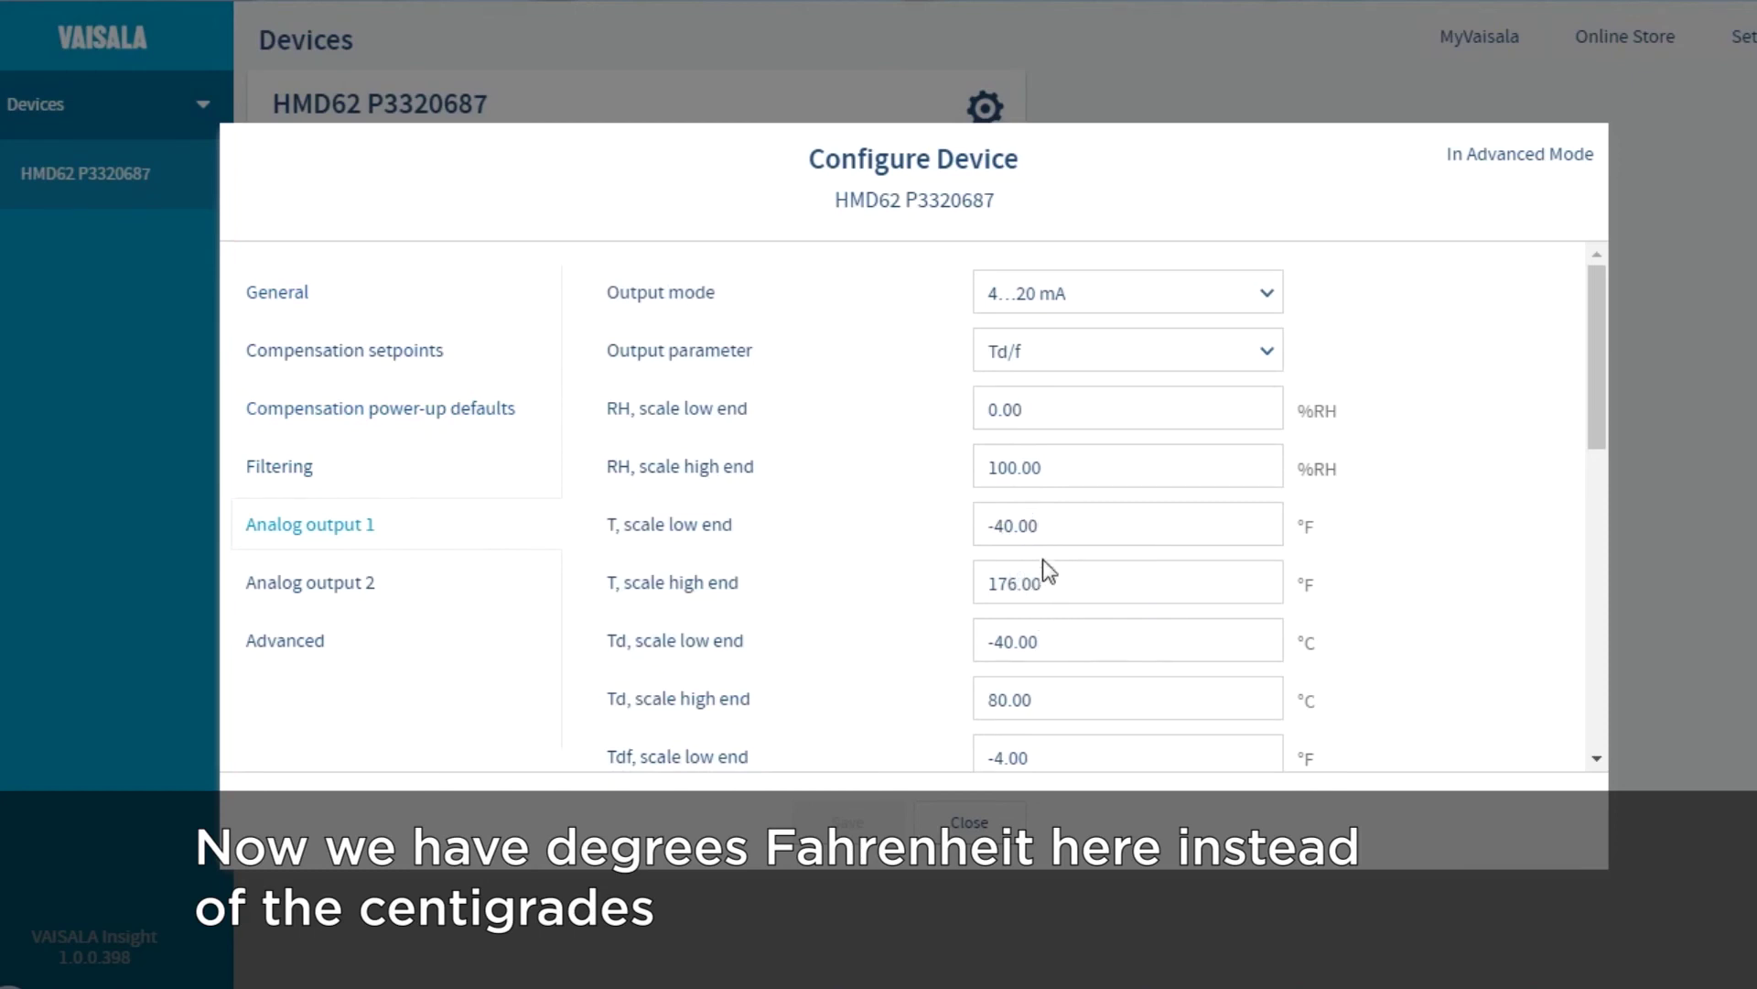
click(1597, 761)
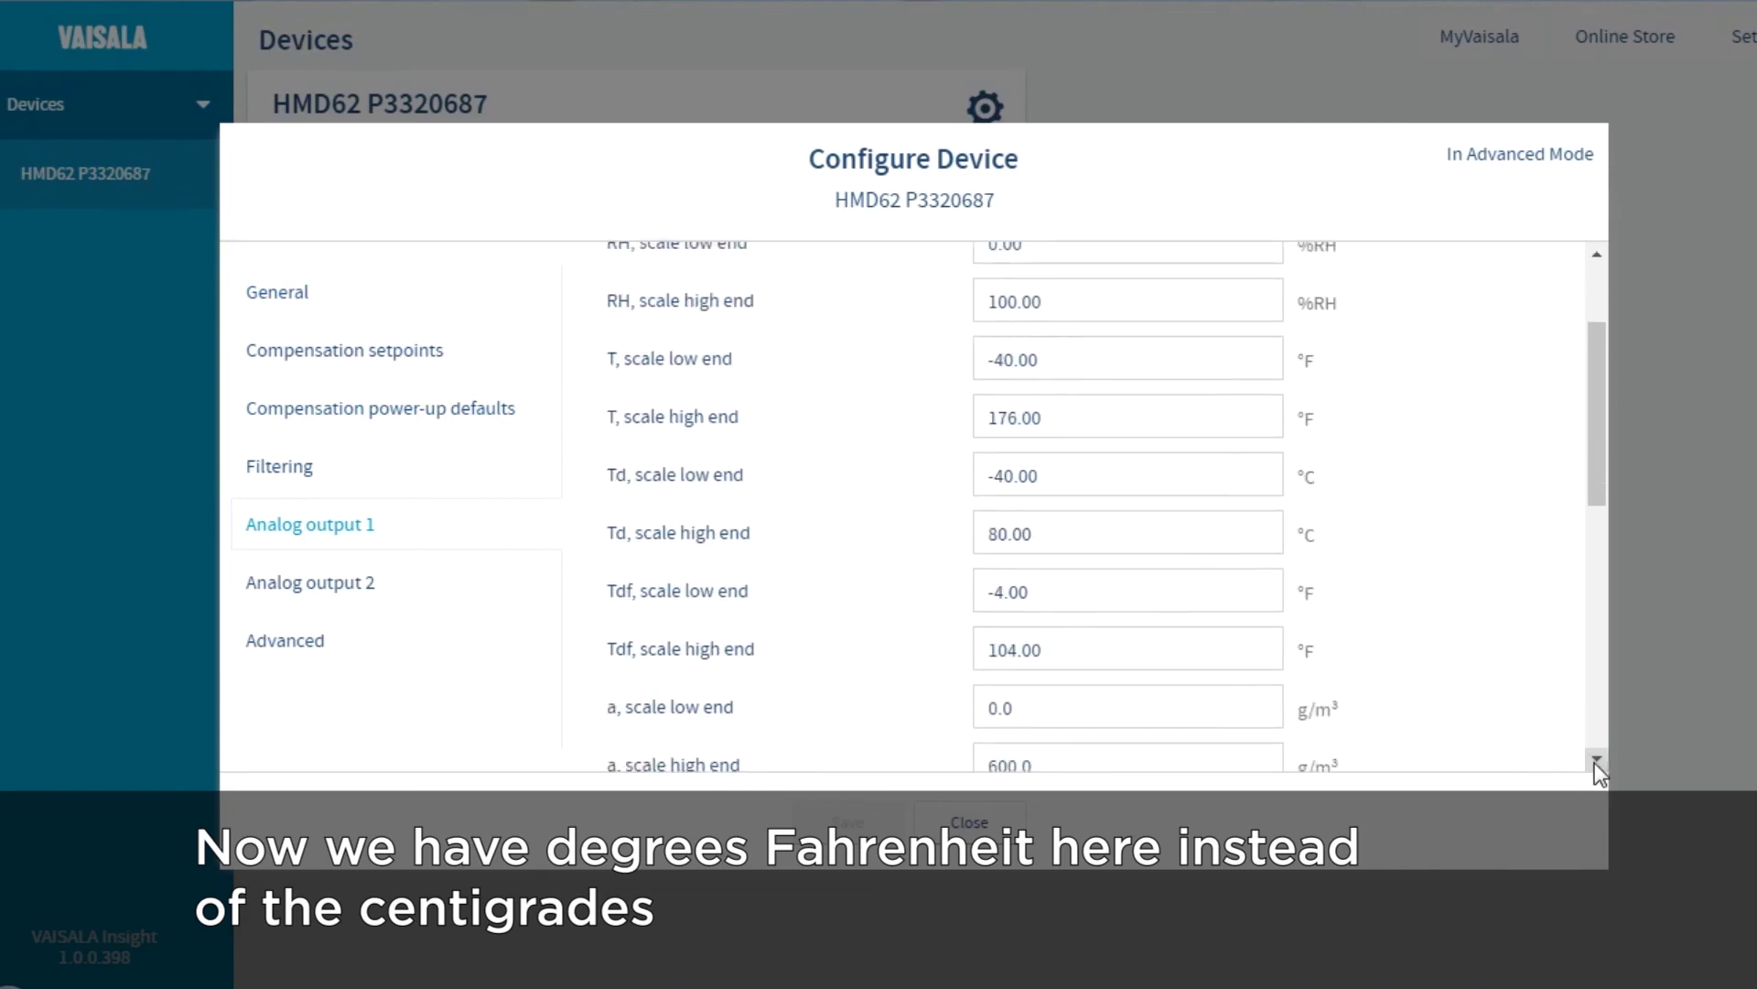
Step: Set the Tdf scale to -40 … 100 °F, save it to the device, and close the configuration
click(1006, 373)
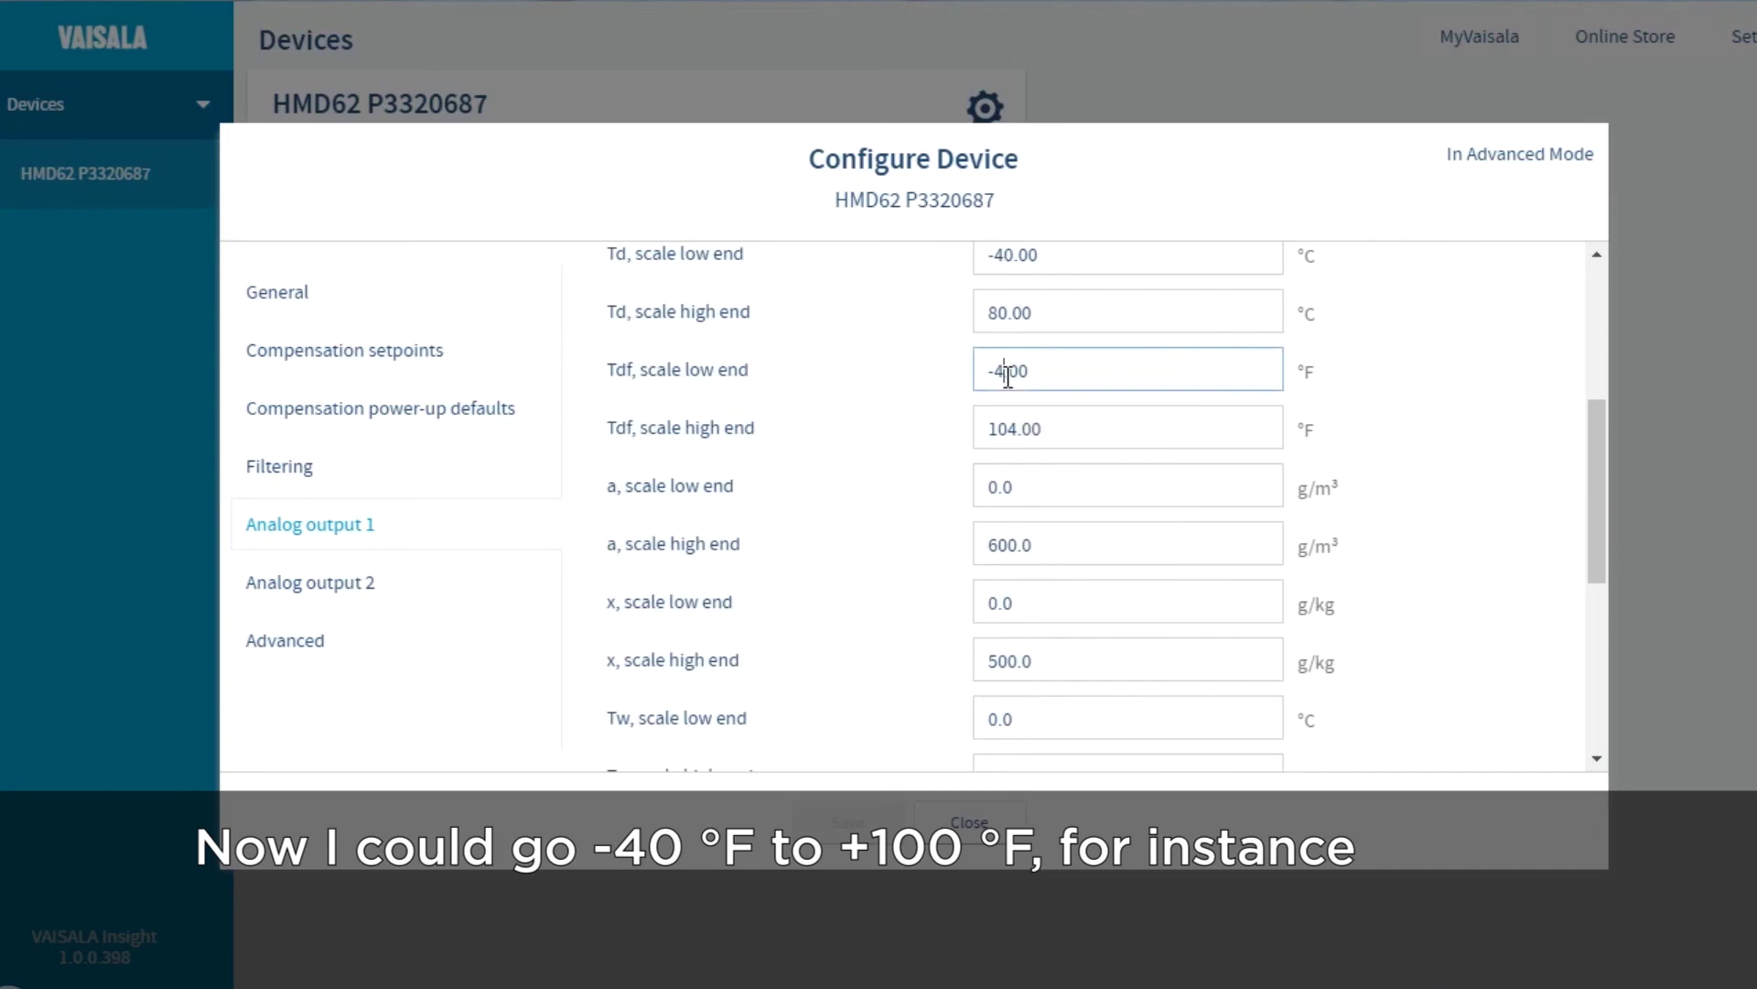
text(0)
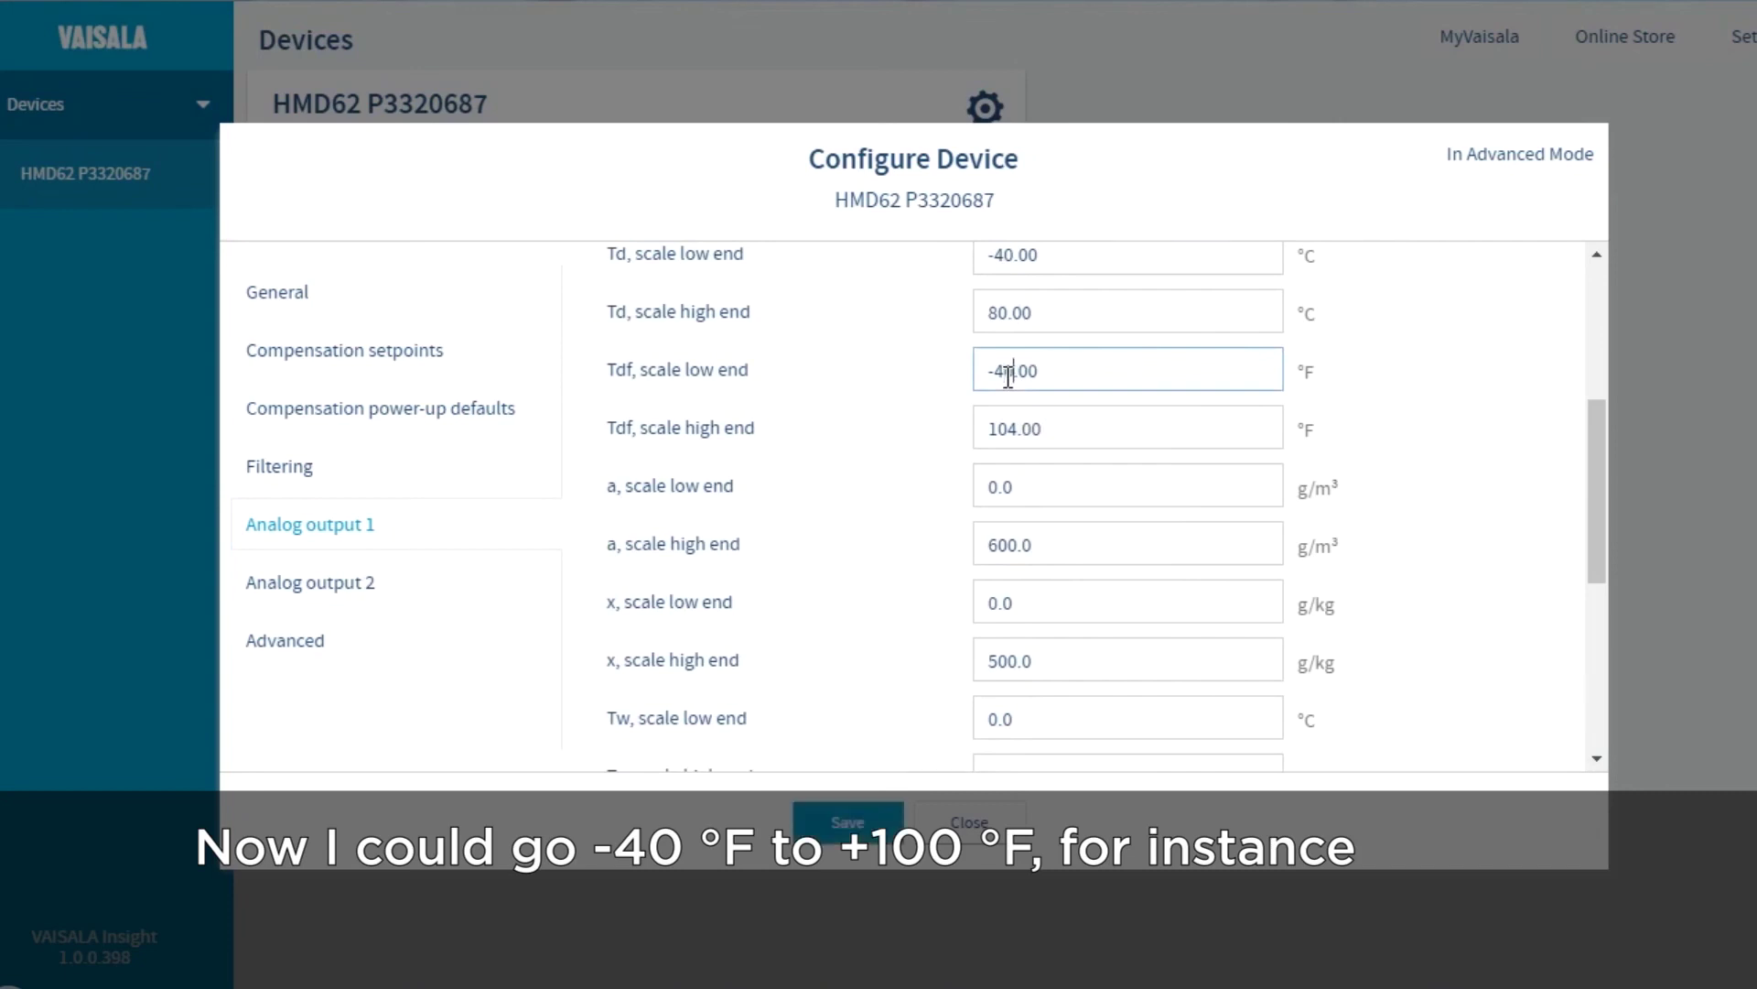
click(1018, 430)
key(BackSpace)
text(0)
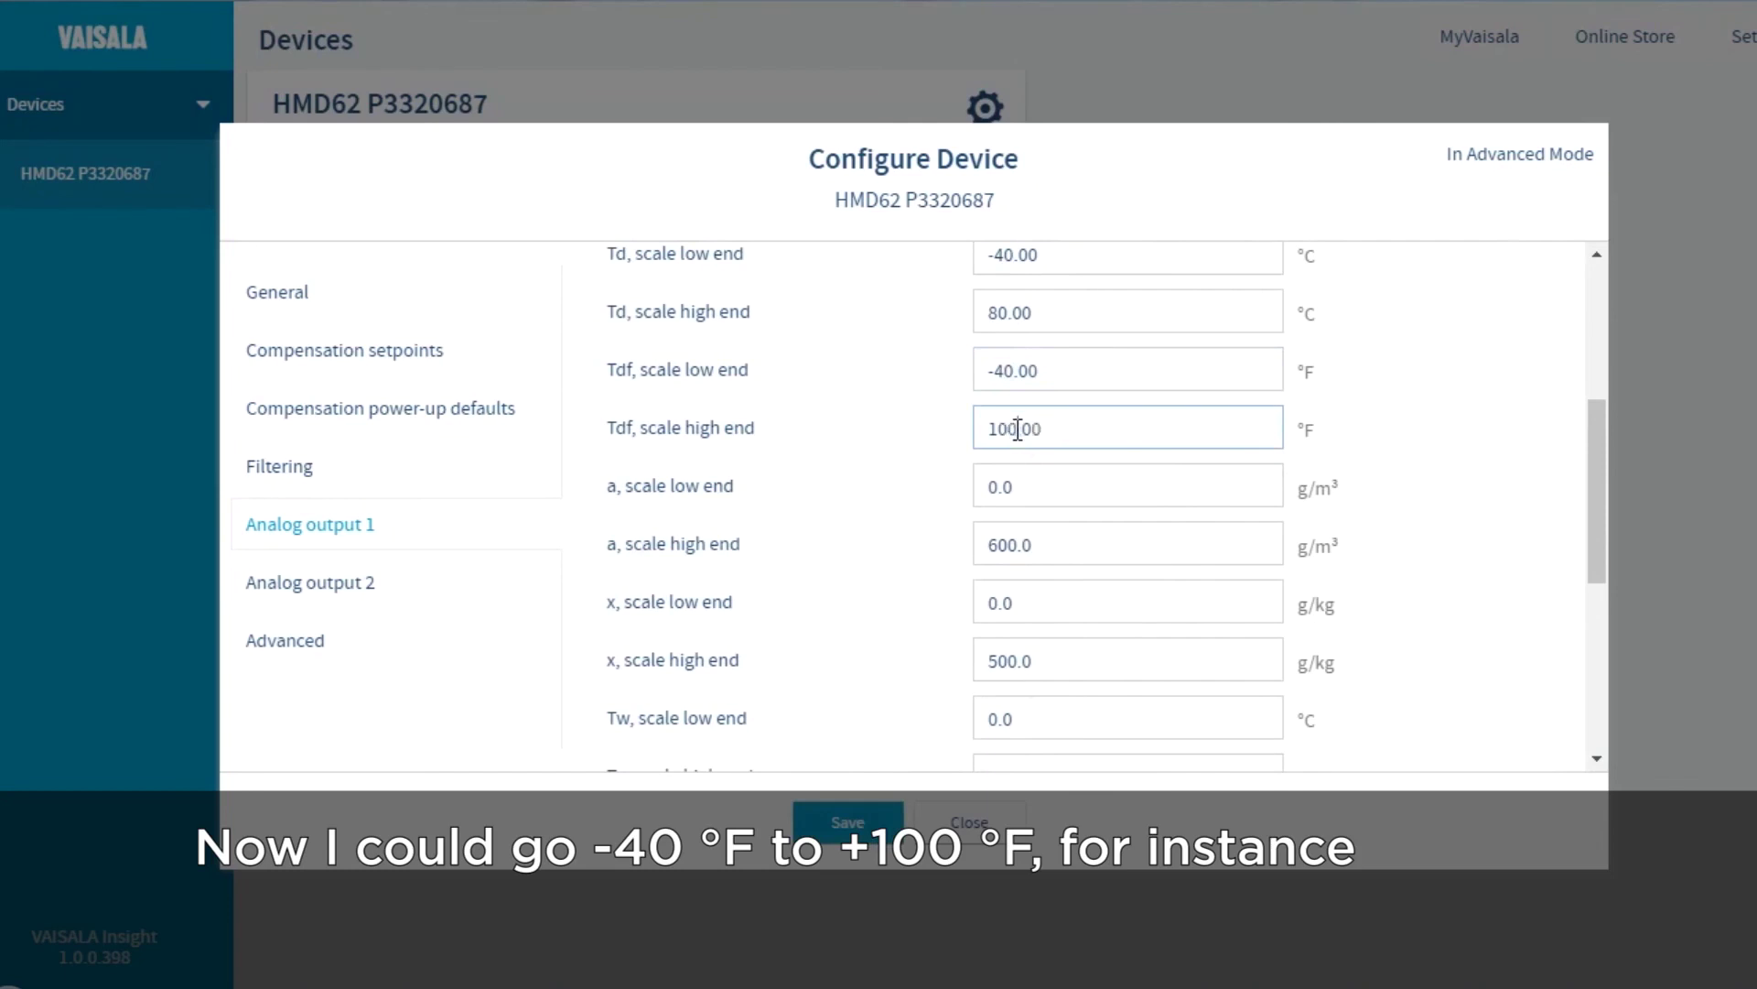
click(1060, 430)
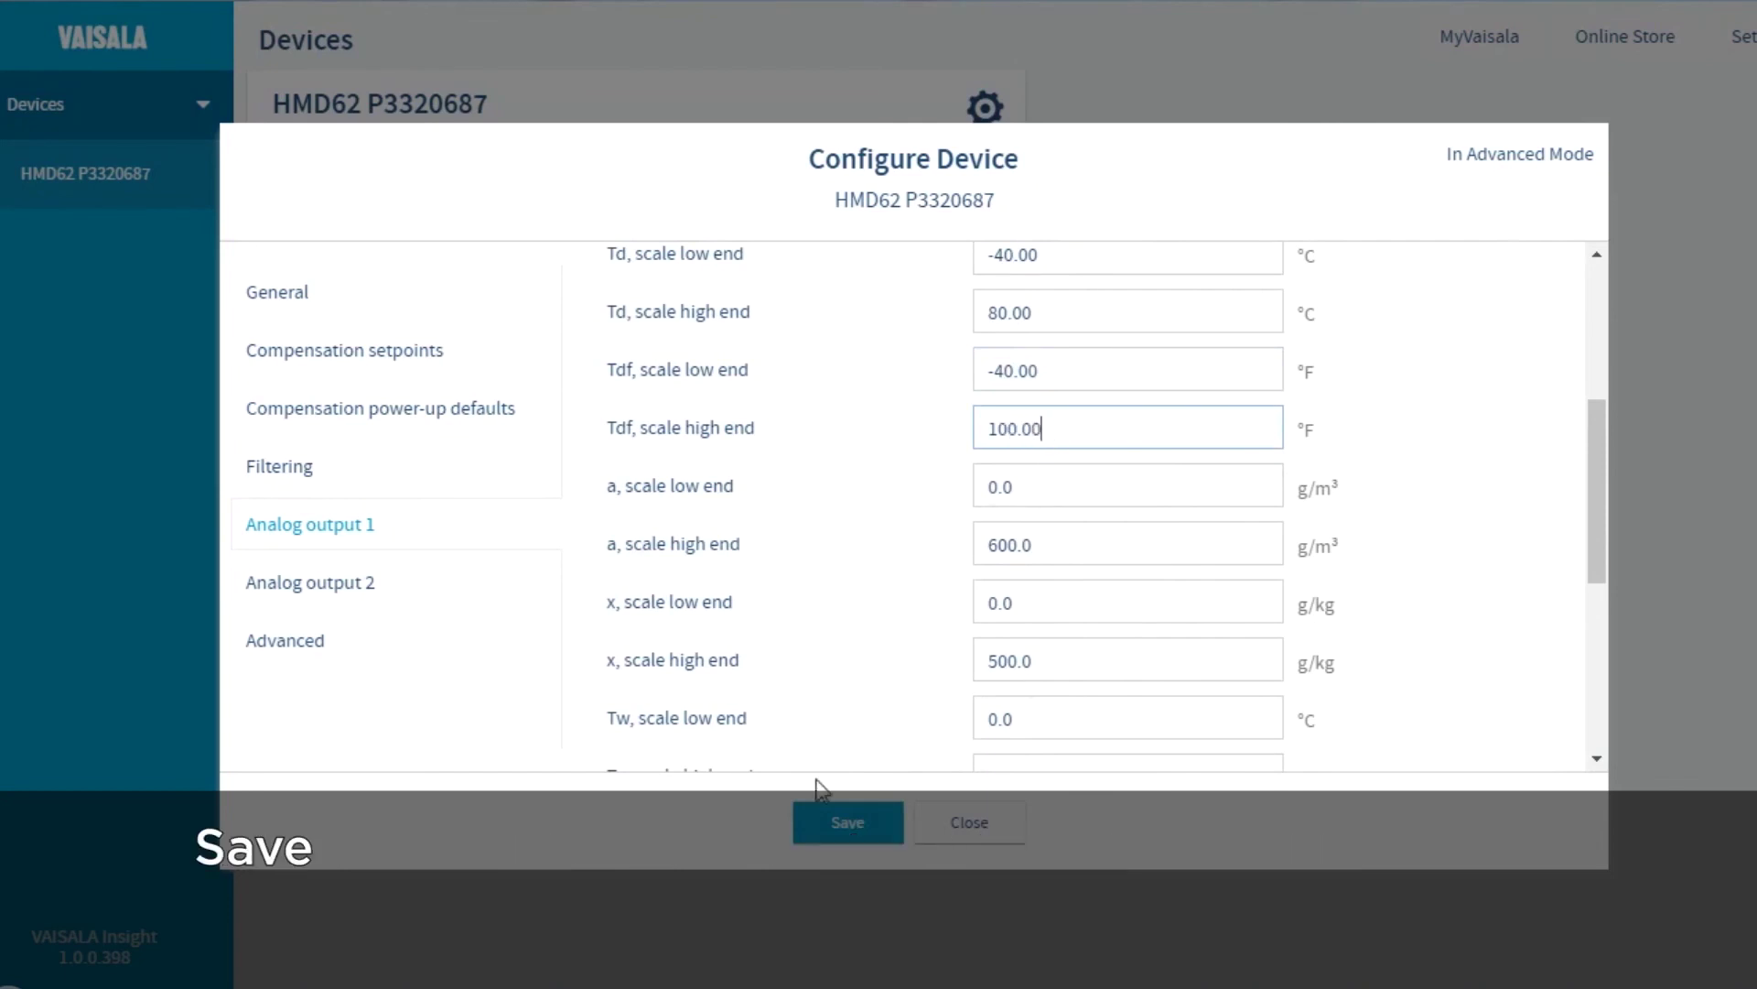
click(818, 835)
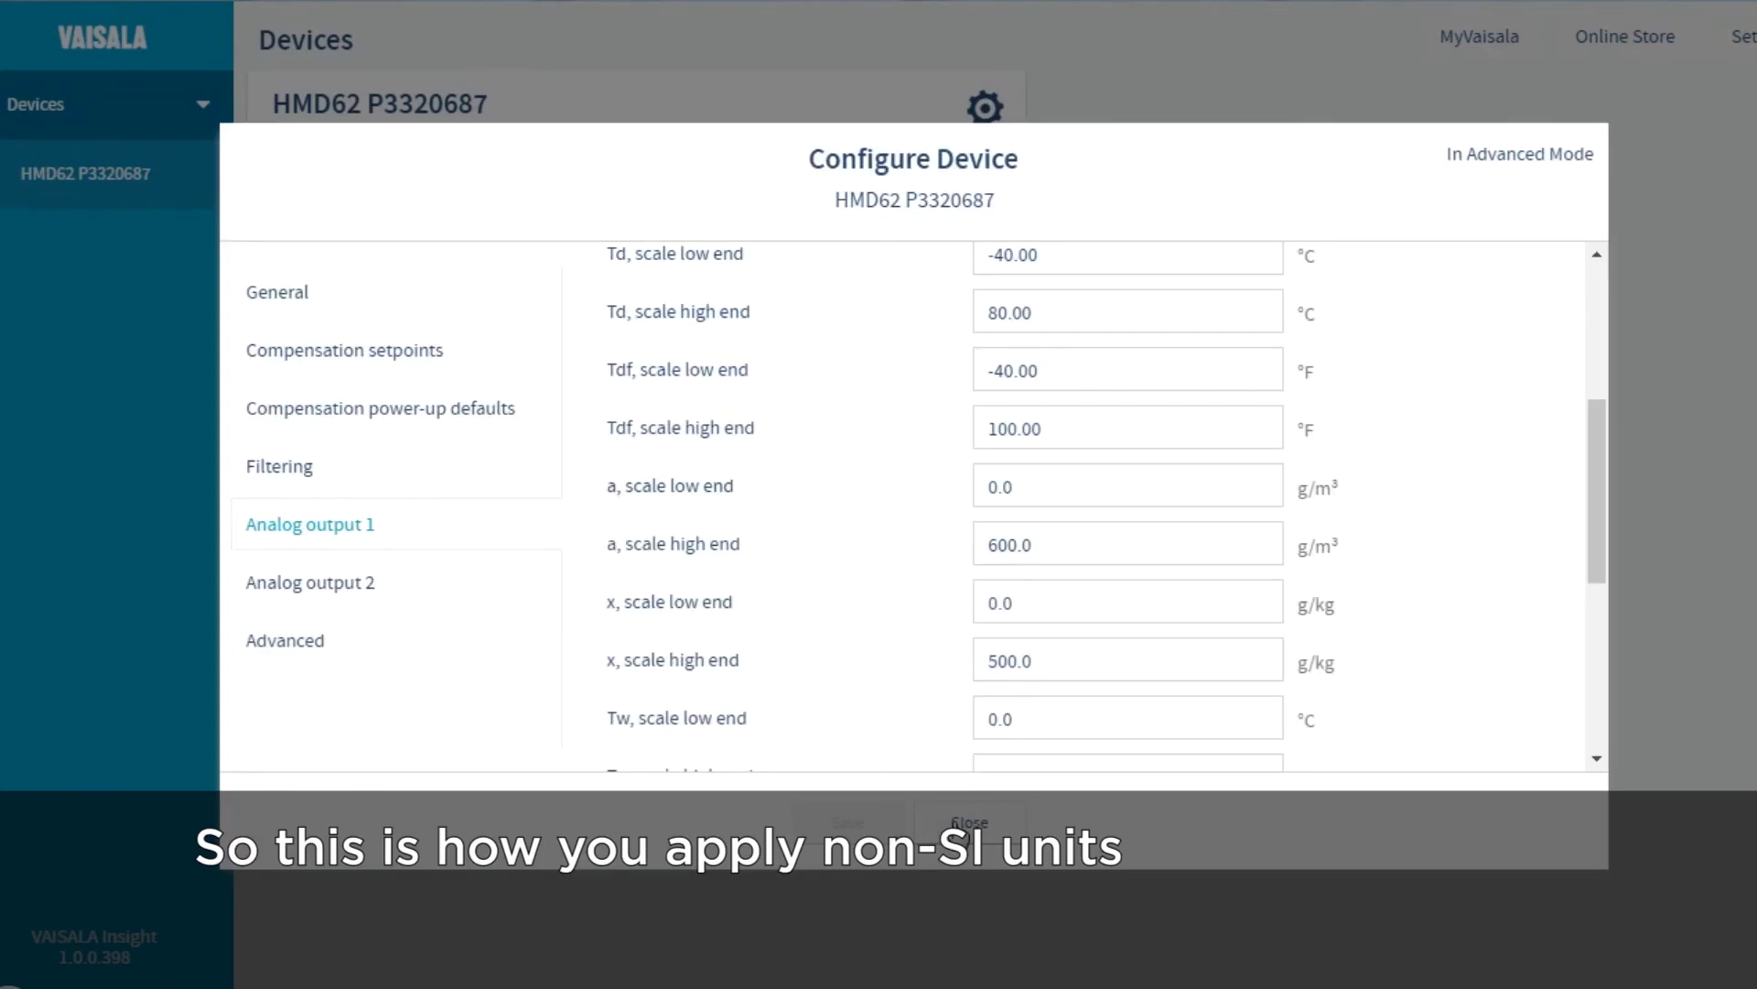
click(955, 823)
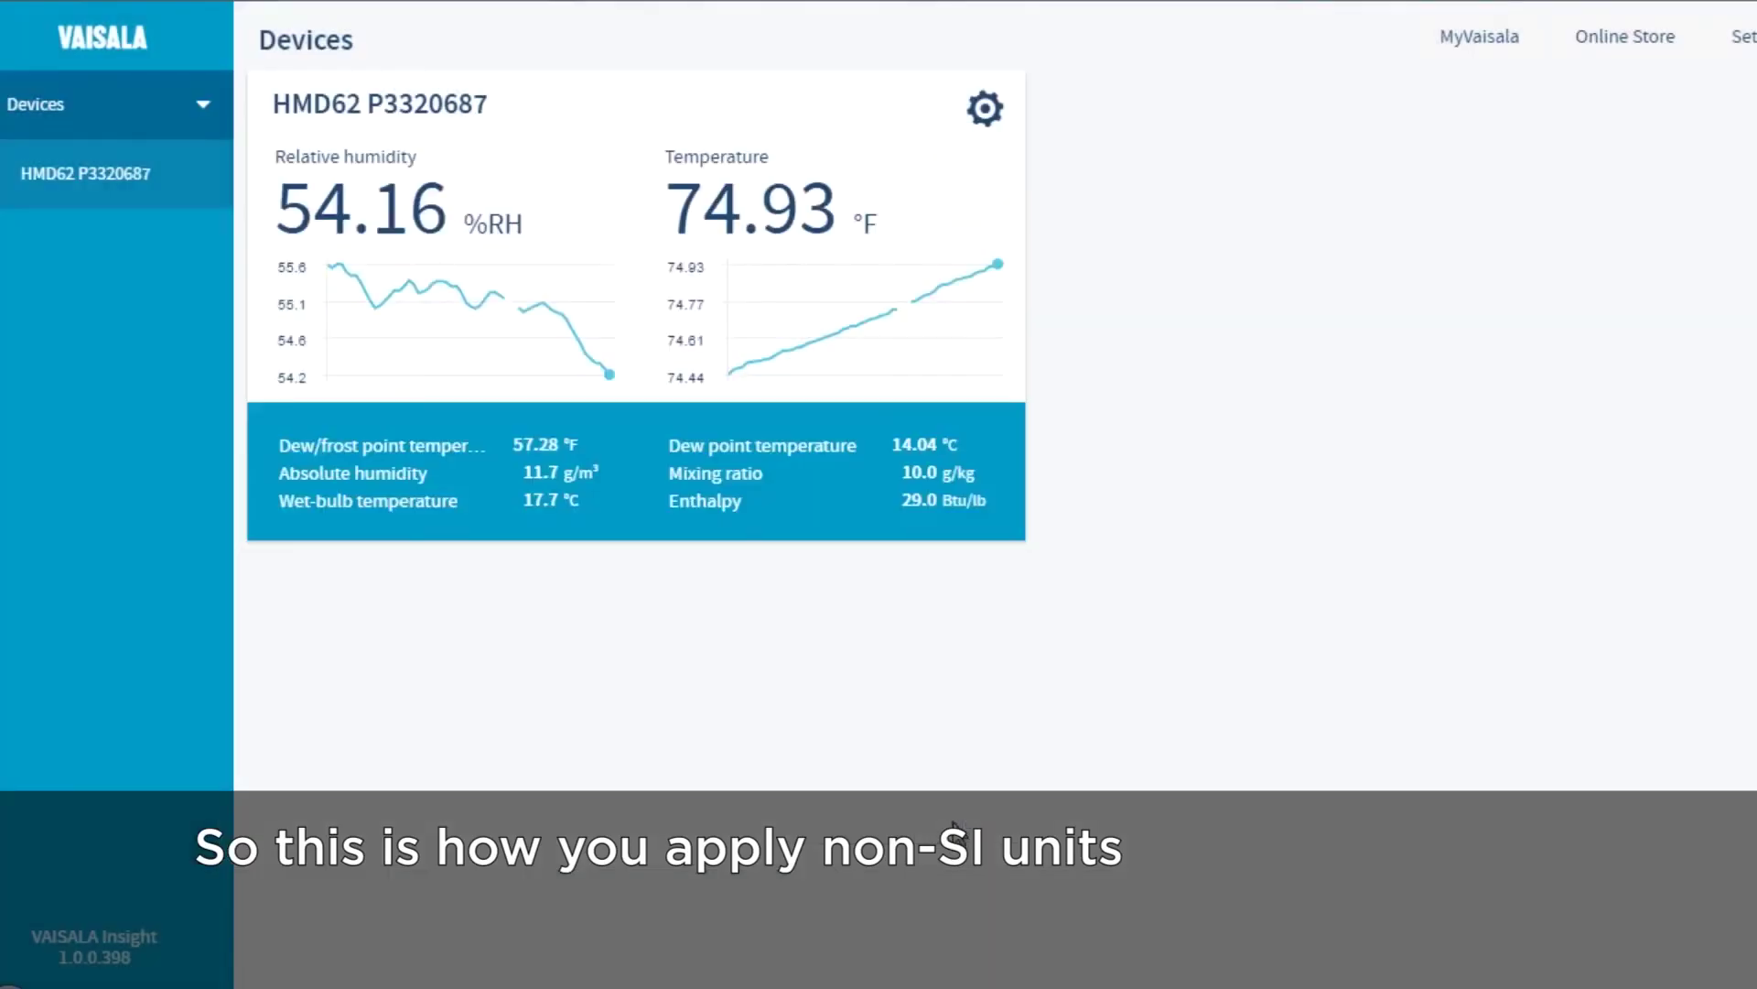